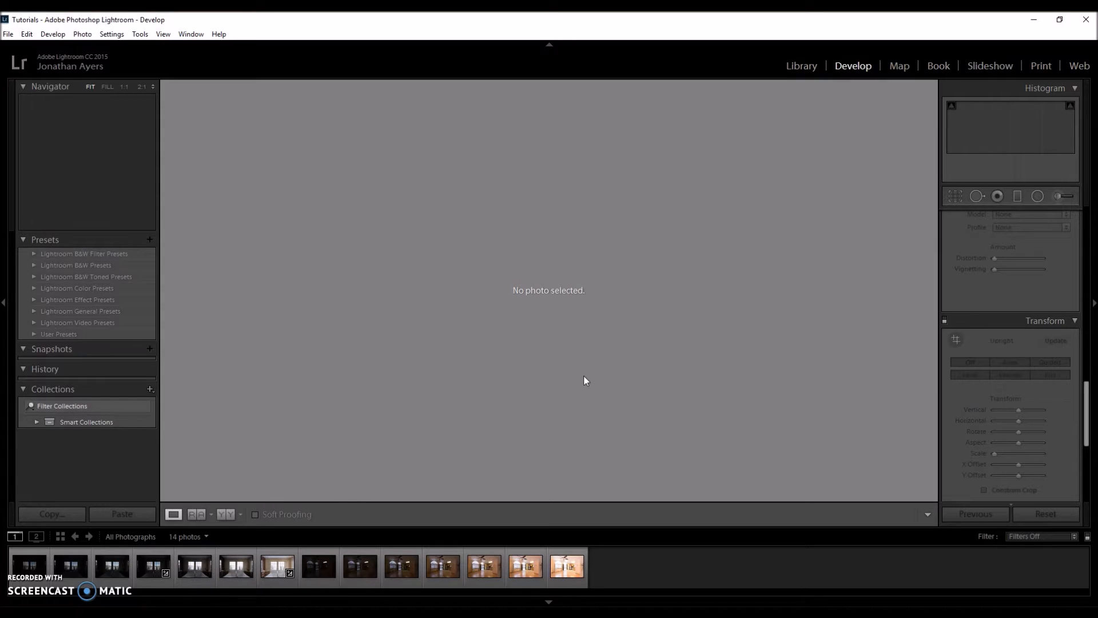
- Select the seven bracketed exposures of the living room and make 6M7A9574.CR2 the active photo of the selection
left_click(315, 568)
left_click(561, 569, "shift")
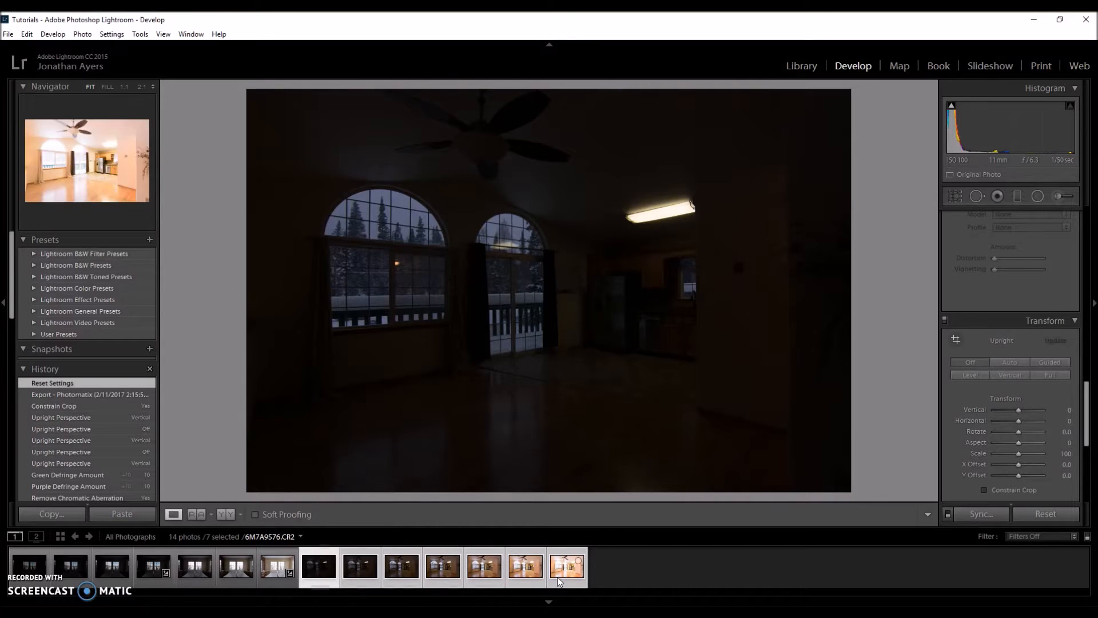
left_click(524, 567)
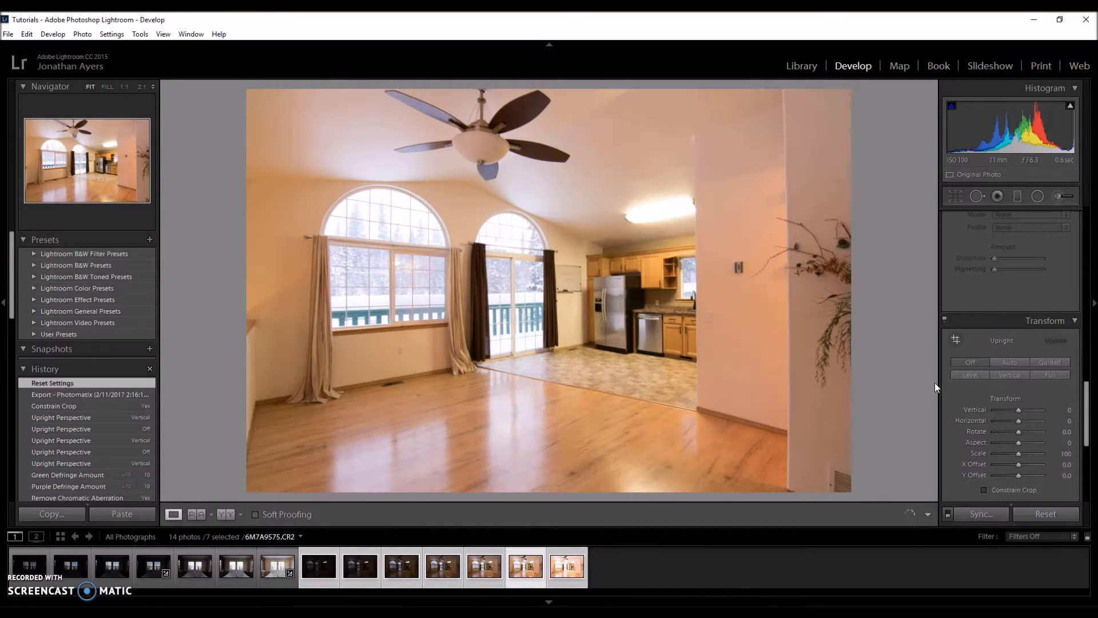
left_click(481, 574)
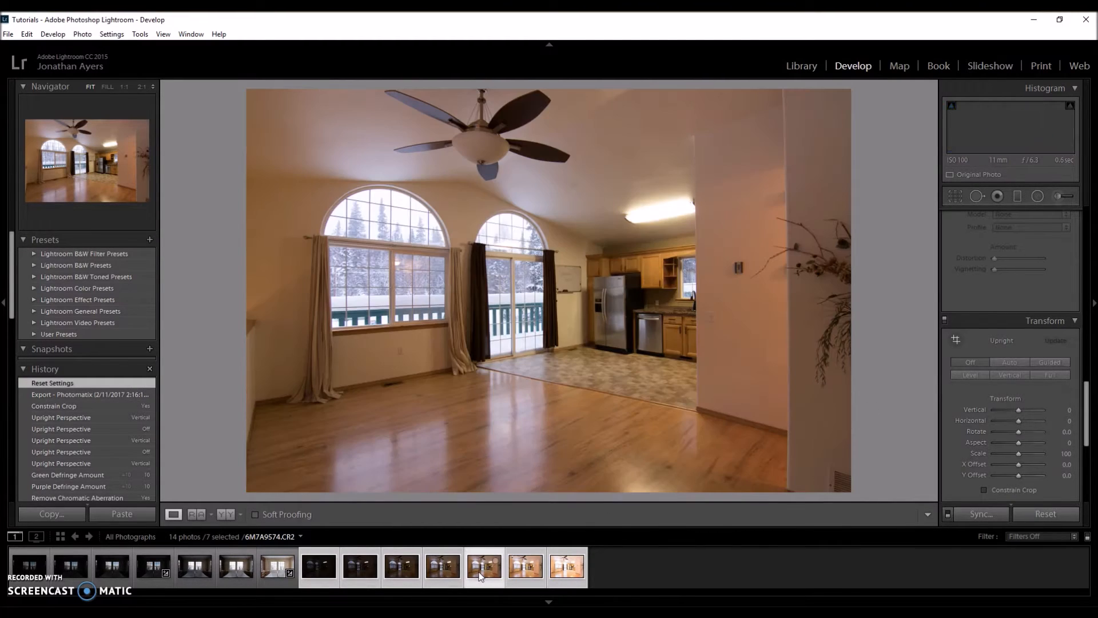
left_click(522, 571)
left_click(487, 574)
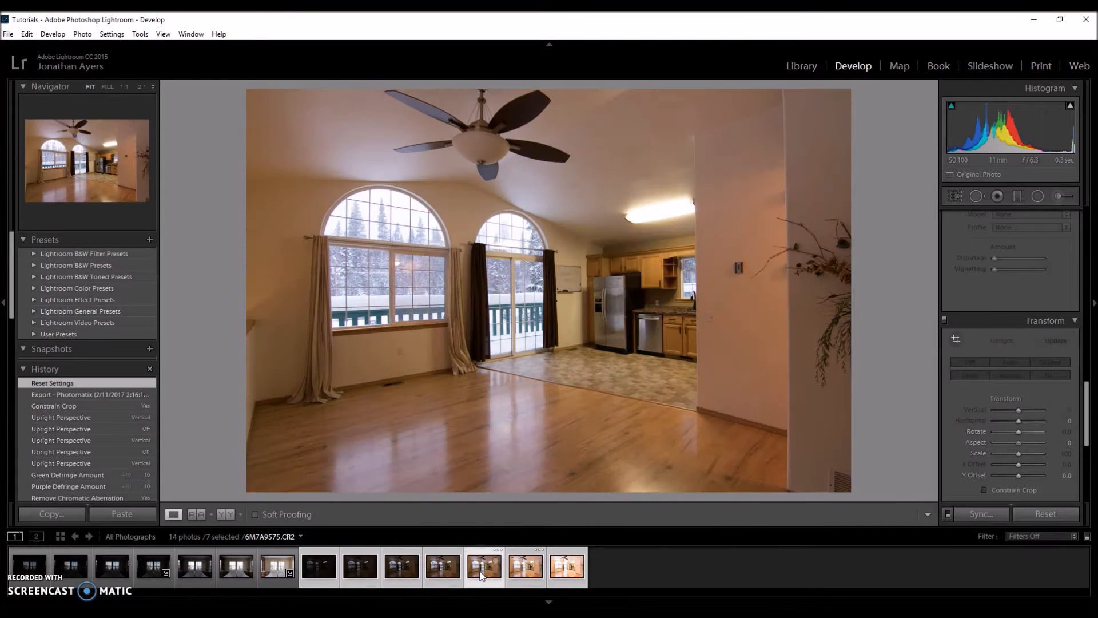
left_click(520, 571)
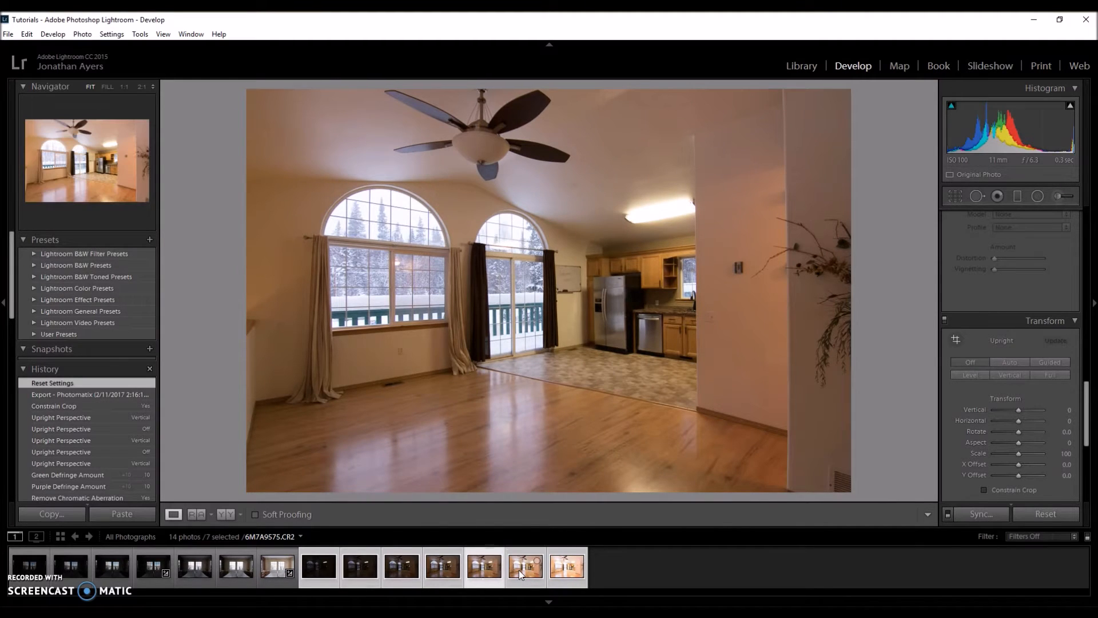
left_click(490, 572)
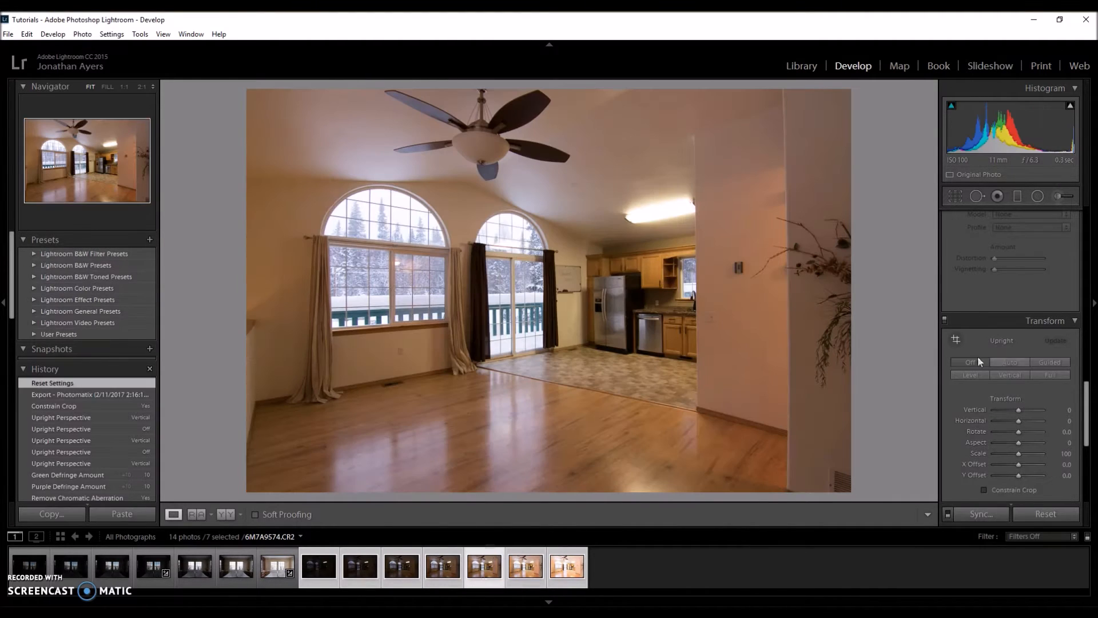
- Check which settings can be synchronized, leave without synchronizing, and turn on Auto Sync for the selected photos
scroll(1064, 456, "up", 10)
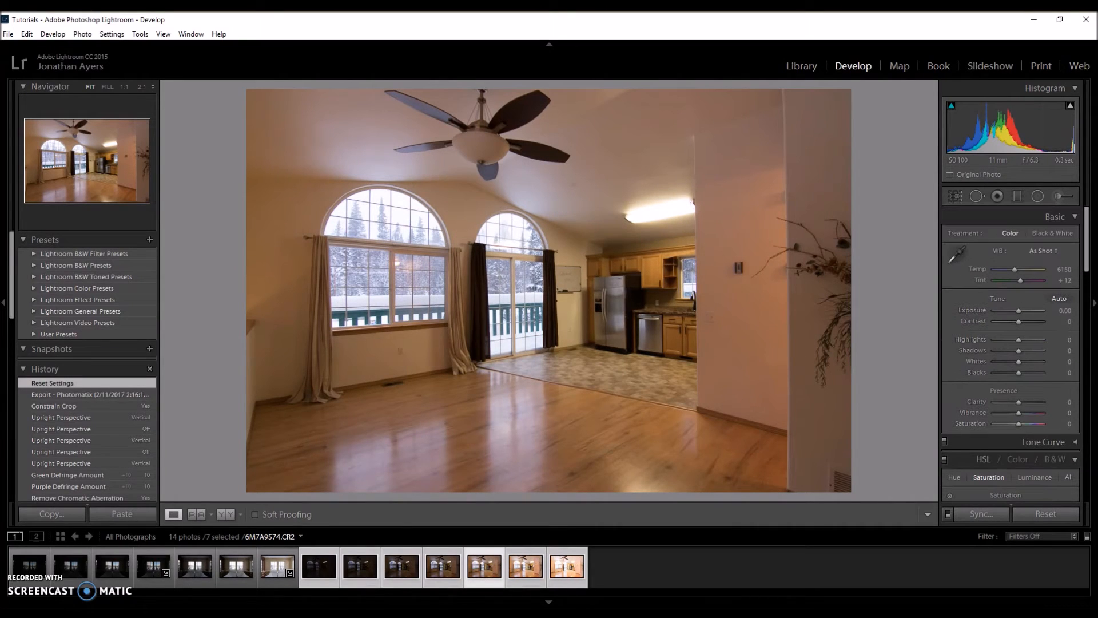
left_click(980, 514)
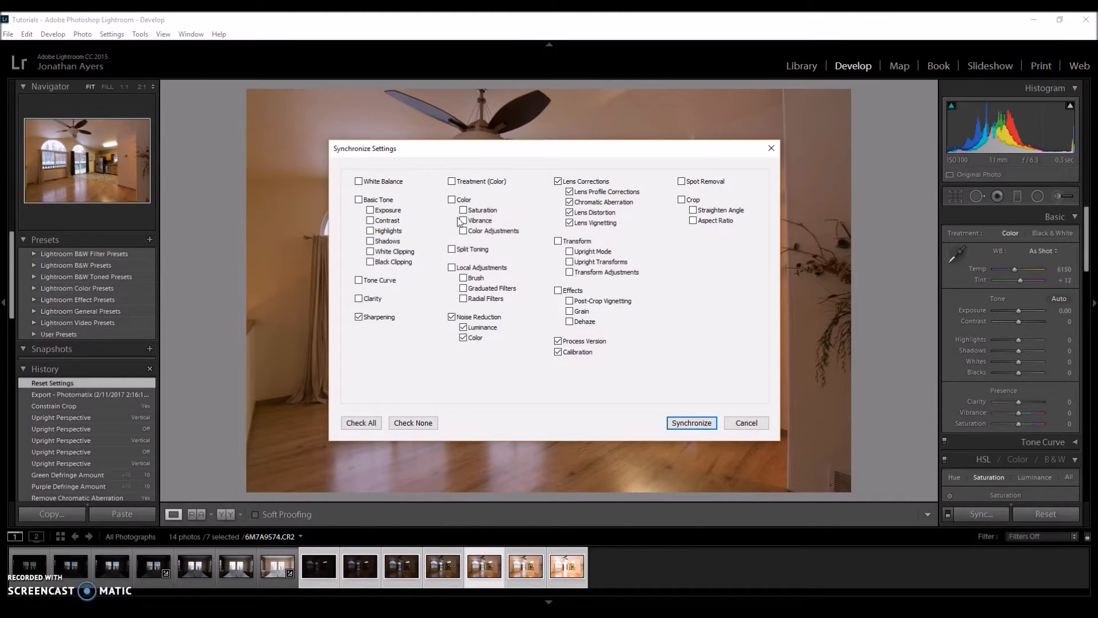
left_click(746, 423)
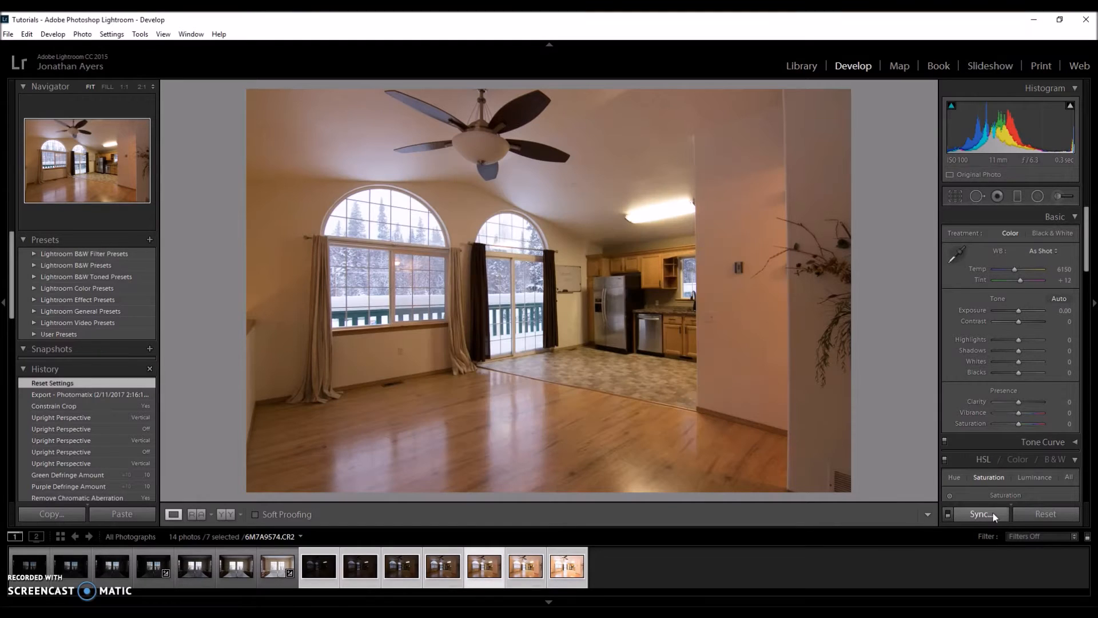
left_click(949, 513)
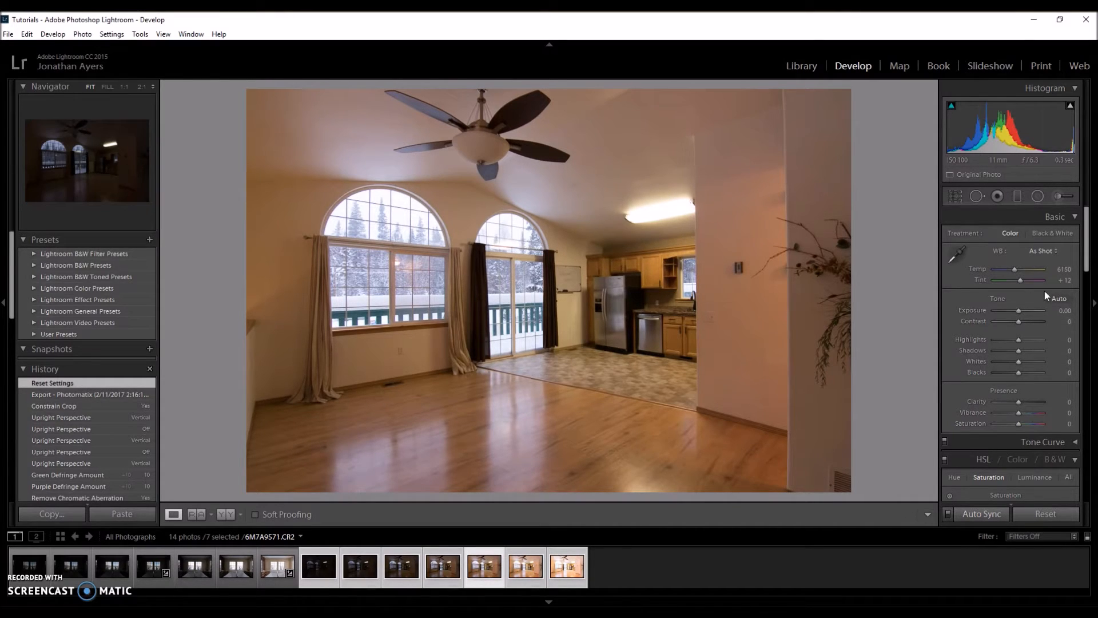
- Set Highlights to -100 and Shadows to +60 for the selected photos
scroll(1082, 263, "down", 2)
left_click_drag(1019, 308, 885, 325)
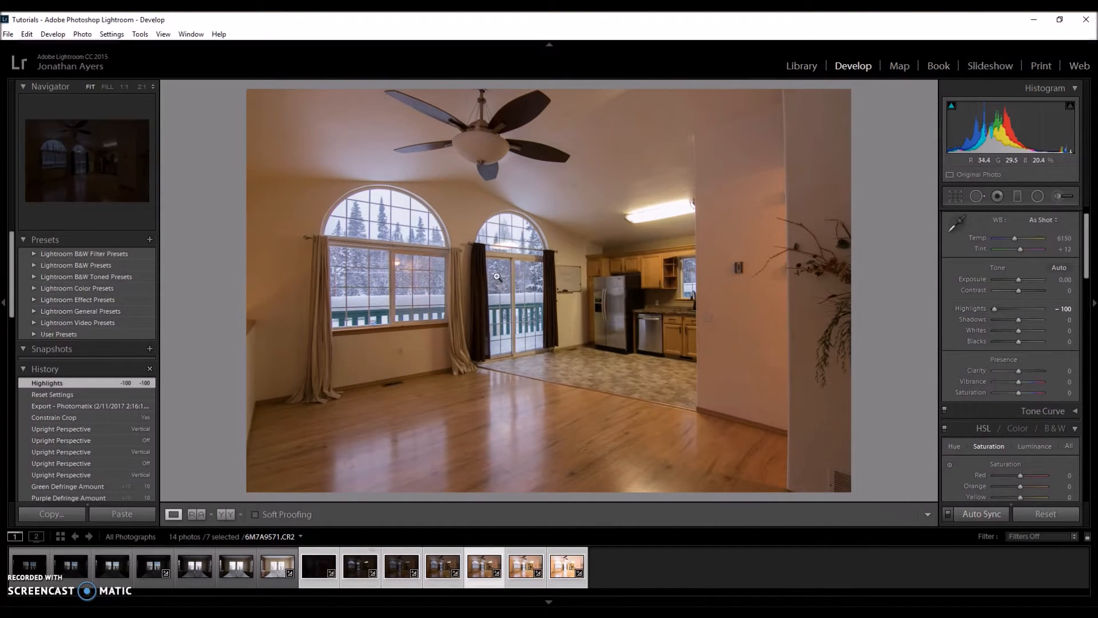
left_click_drag(1019, 319, 1033, 326)
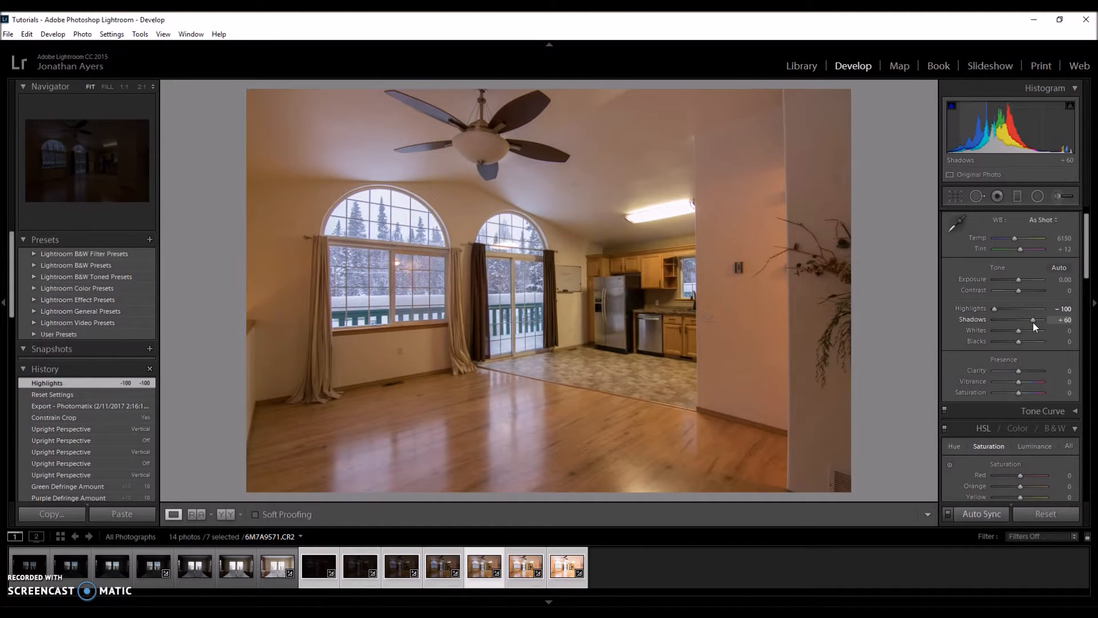
mouse_move(1033, 322)
left_mouse_down()
mouse_move(1046, 319)
mouse_move(1033, 319)
left_mouse_up()
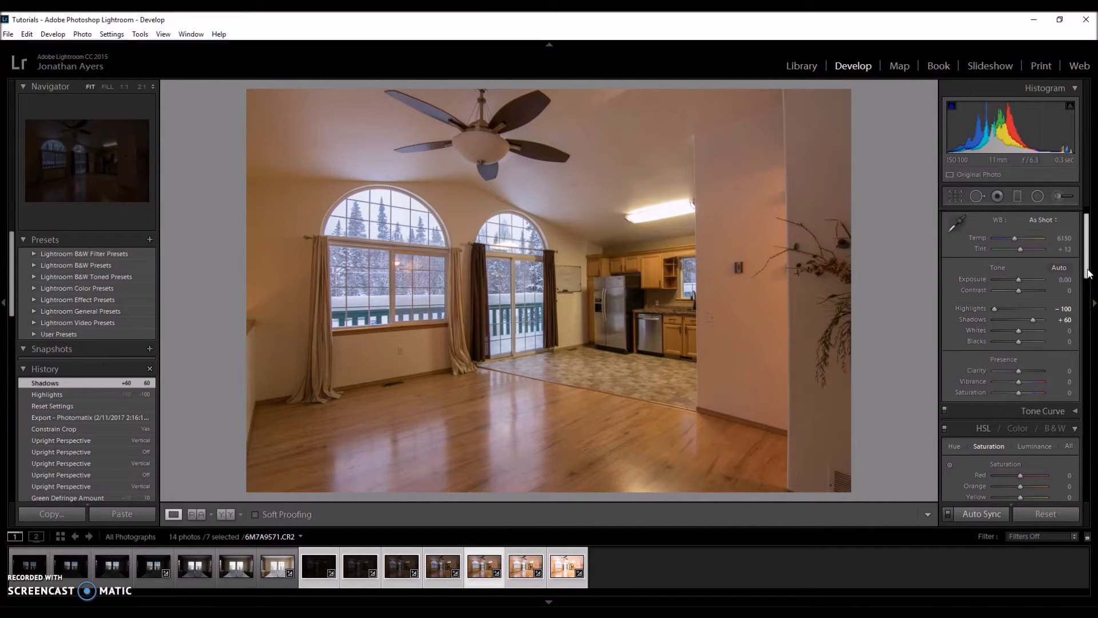
- Sample a custom white balance from the wall area between the two arched windows and raise the temperature to about 5.2K
scroll(1088, 277, "down", 1)
scroll(1089, 277, "down", 1)
scroll(1089, 278, "up", 2)
left_click(959, 222)
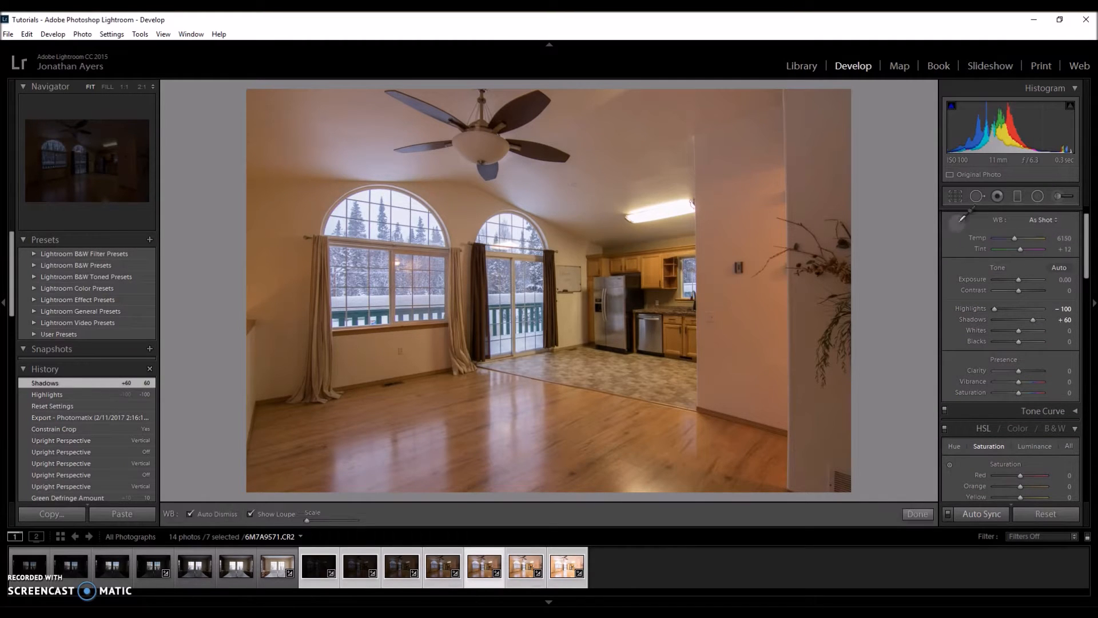
left_click(459, 202)
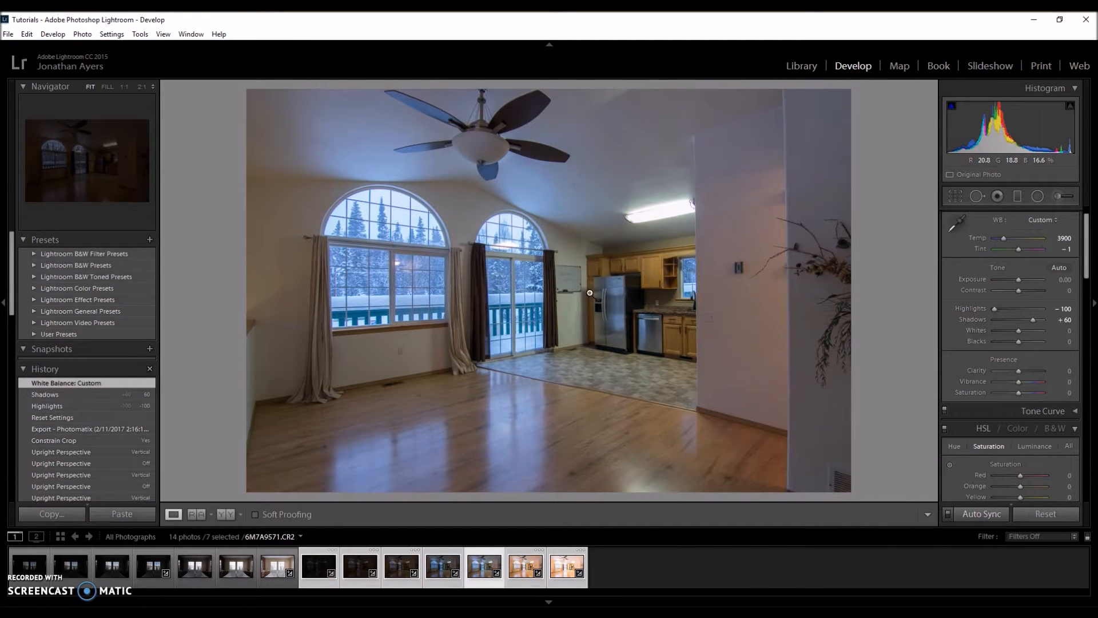
left_click_drag(990, 236, 1011, 236)
- Reduce the Blue saturation to -38 in the HSL adjustments
left_click_drag(1088, 275, 1088, 318)
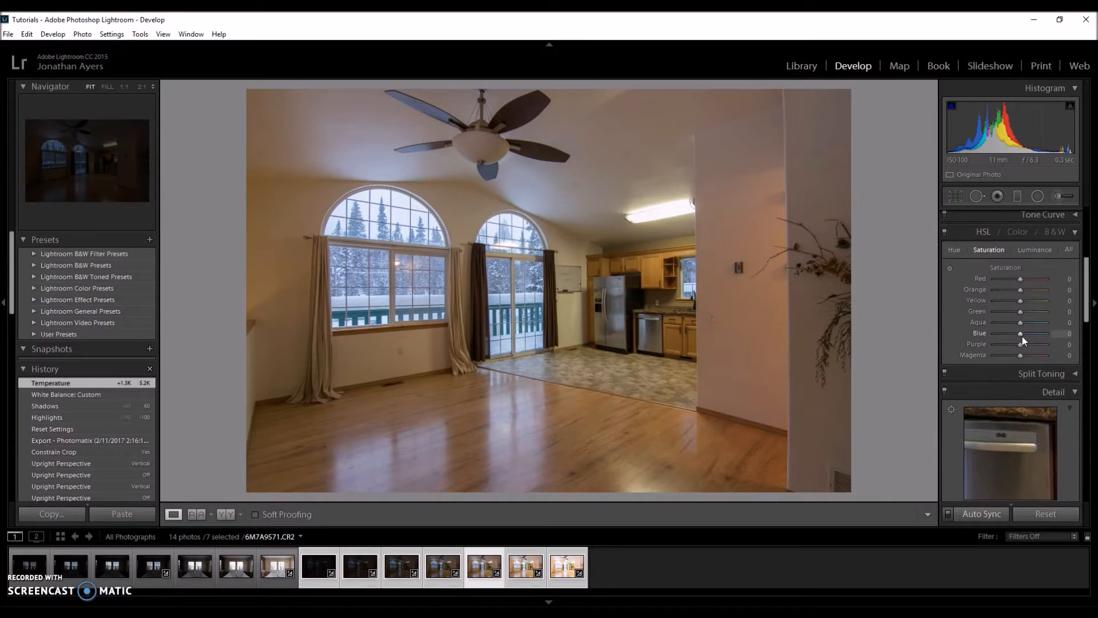
left_click_drag(1015, 338, 1012, 339)
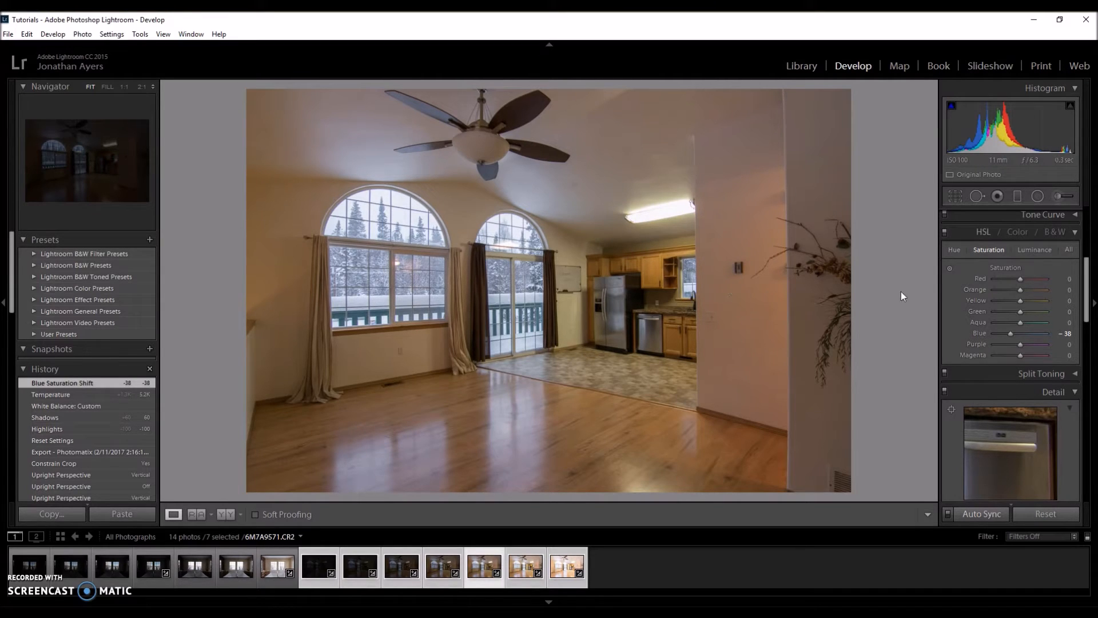
- Set the sharpening Masking to 90, previewing the edge mask, and lower the sharpening Amount to 5
left_click_drag(1087, 302, 1087, 348)
left_click(1009, 348)
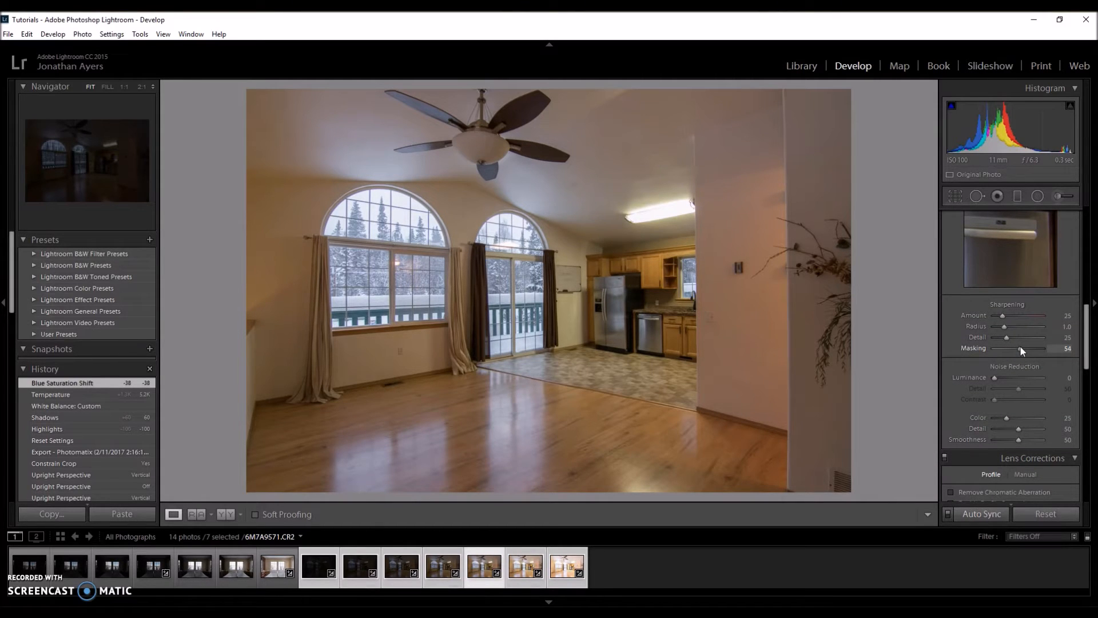
left_click_drag(1020, 346, 1038, 360)
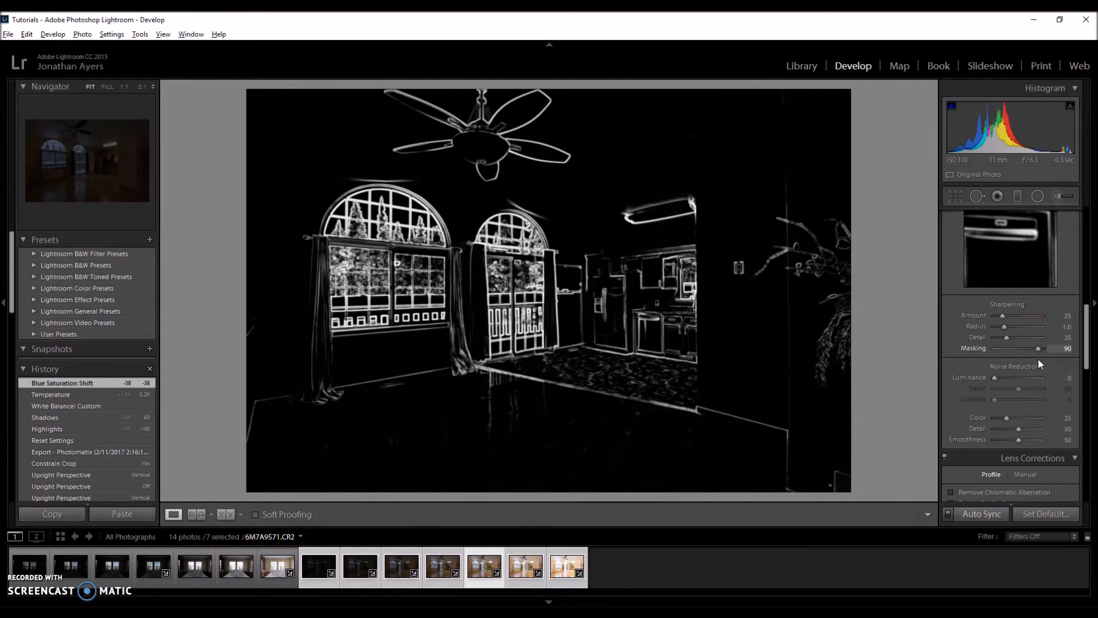
left_click_drag(1039, 359, 1038, 359)
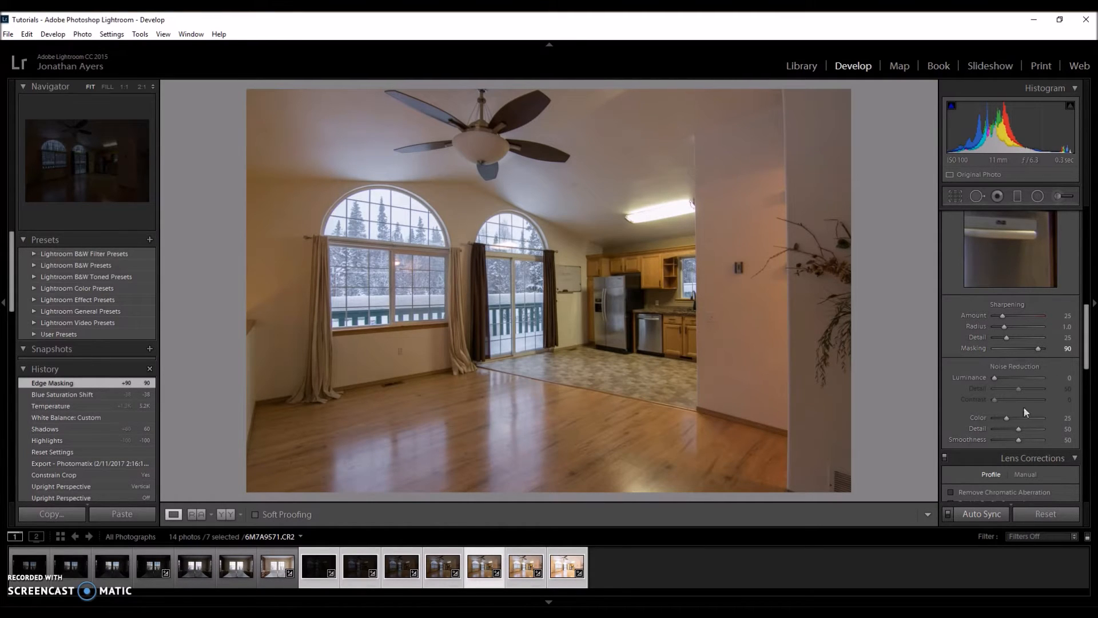
left_click_drag(1037, 351, 1037, 355)
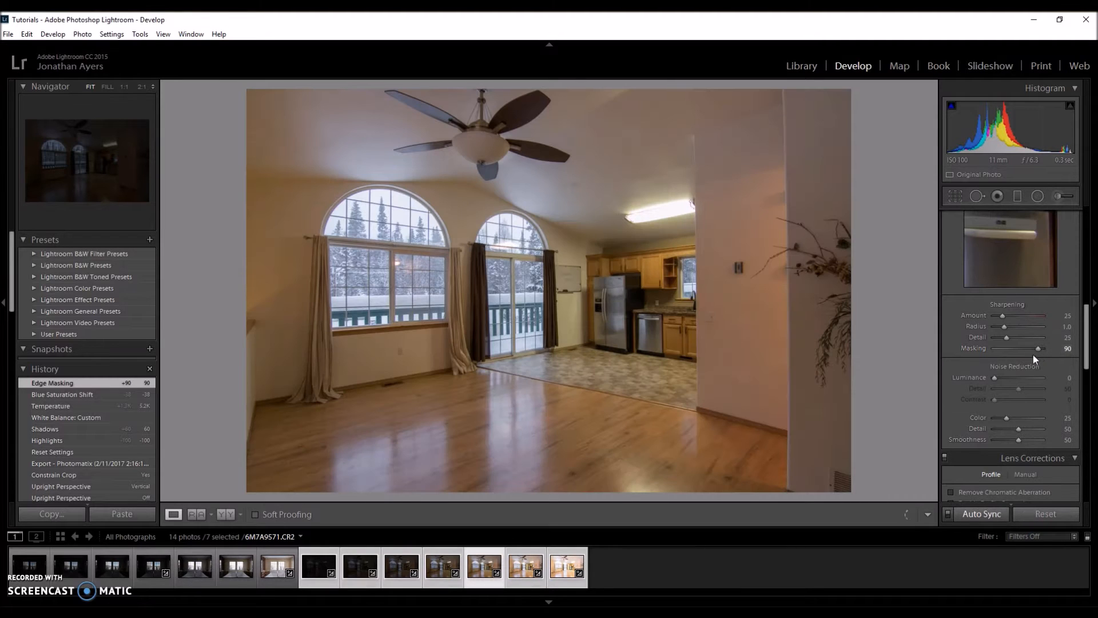
left_click_drag(1001, 318, 996, 321)
left_click(996, 319, "alt")
left_click_drag(996, 321, 995, 321)
- Set the Luminance noise reduction to 10
scroll(1086, 342, "down", 1)
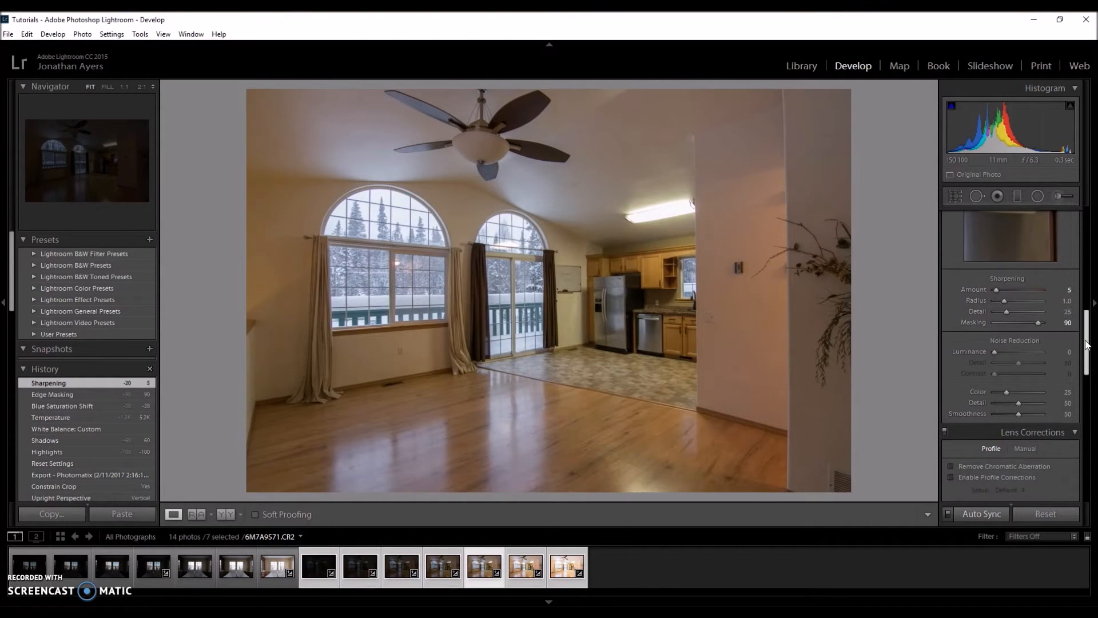
left_click_drag(1087, 342, 1090, 377)
left_click_drag(993, 279, 995, 279)
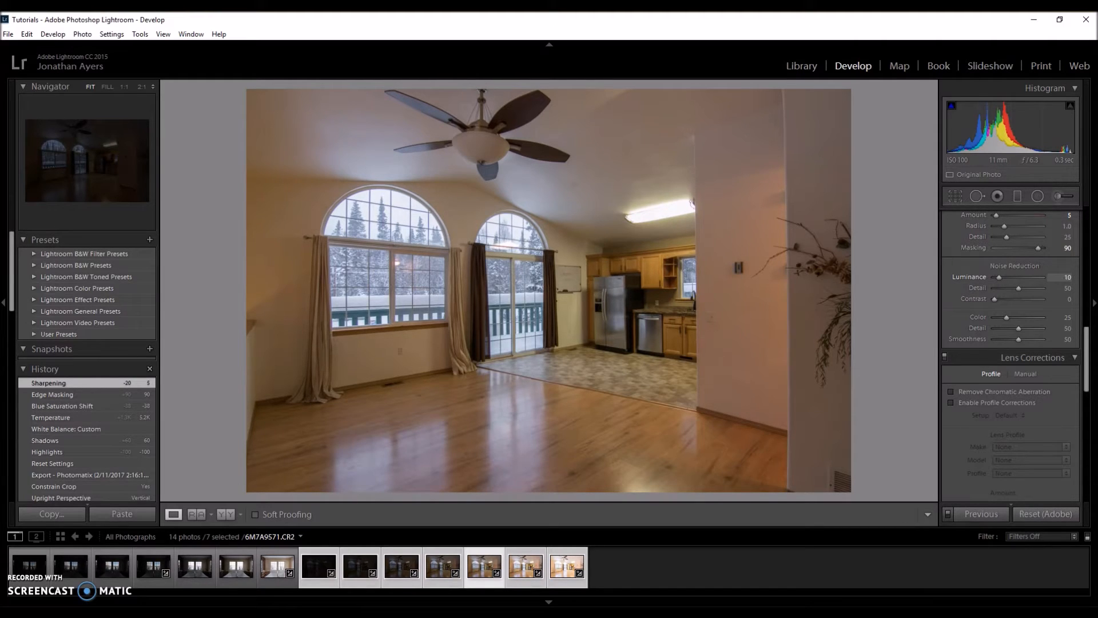
left_click_drag(1003, 277, 1006, 278)
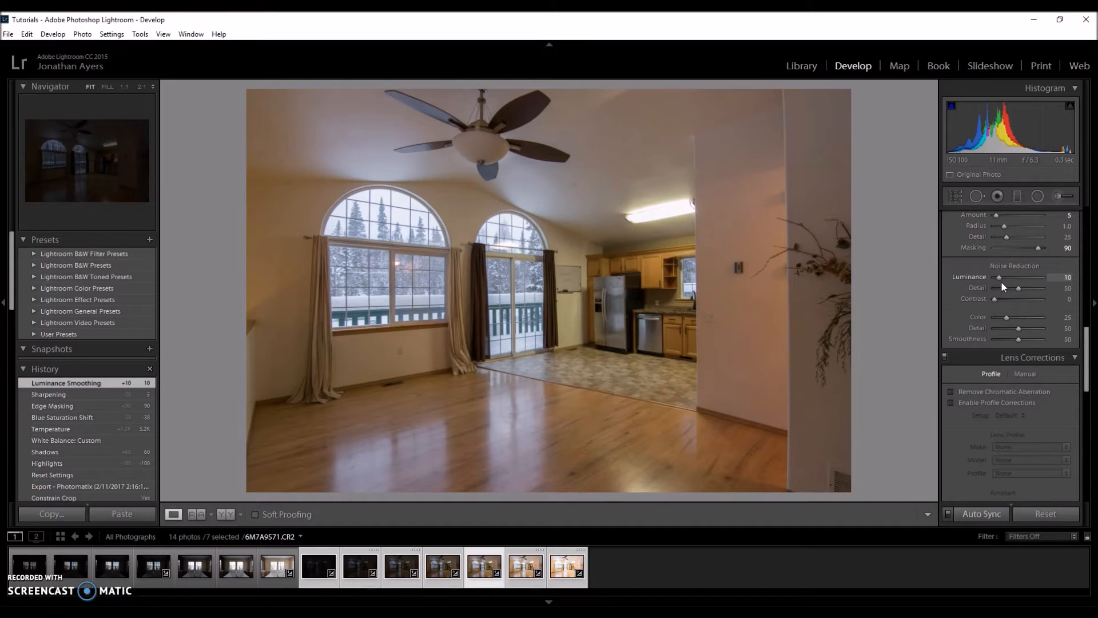
left_click_drag(1001, 283, 1000, 284)
key("shift")
key("Down")
- Turn on Remove Chromatic Aberration, comparing the fringing along the large arched window's frame at 1:1
left_click_drag(1087, 349, 1087, 358)
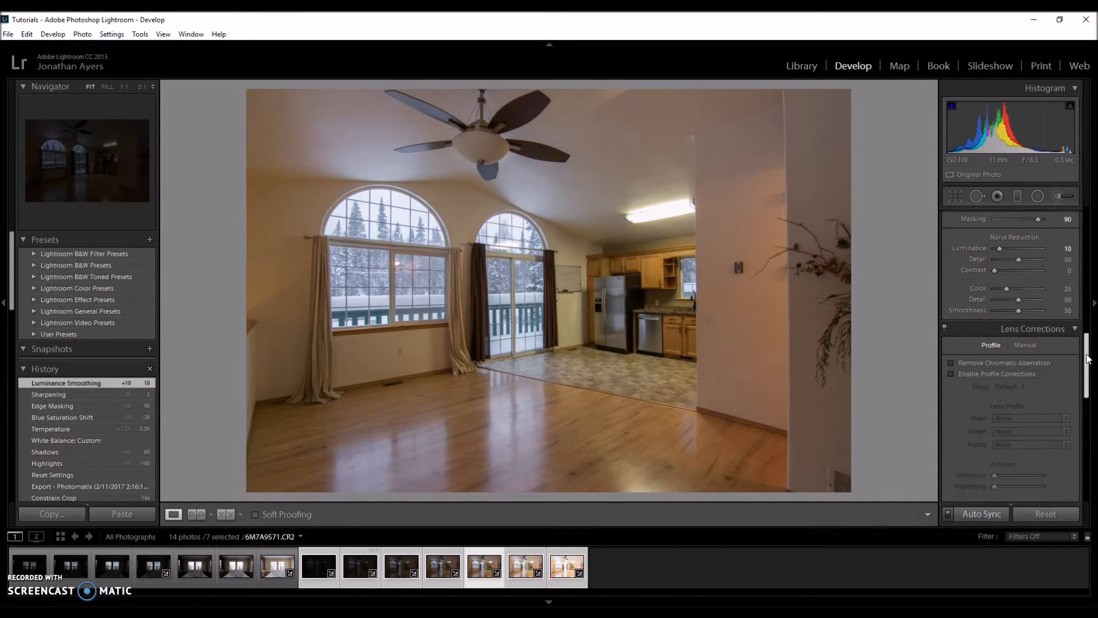
scroll(1087, 358, "down", 3)
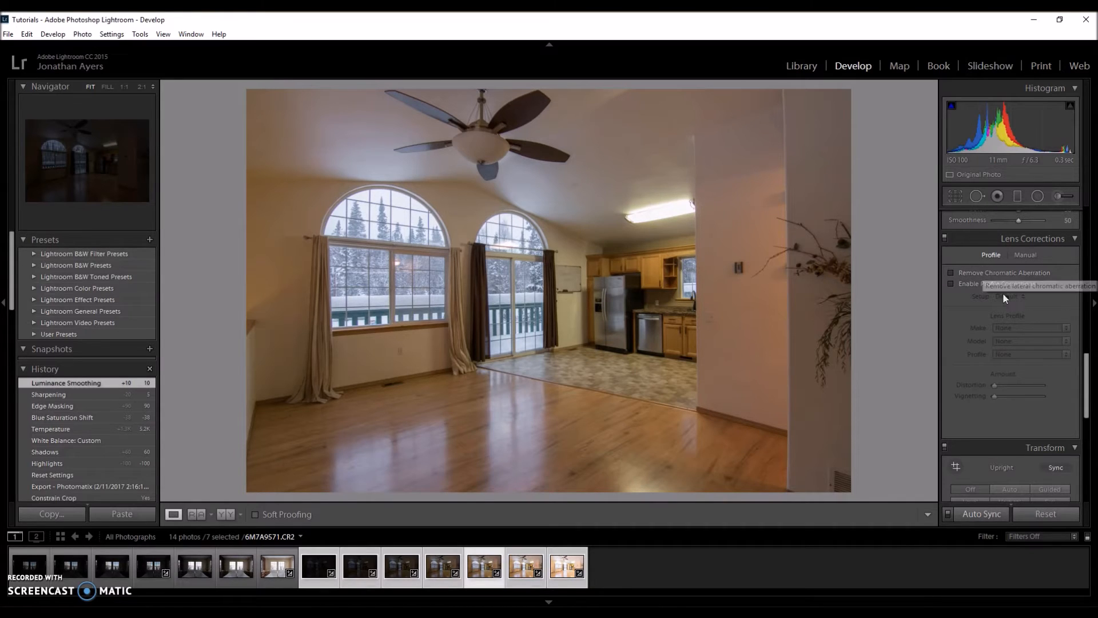
left_click(986, 272)
left_click(986, 272)
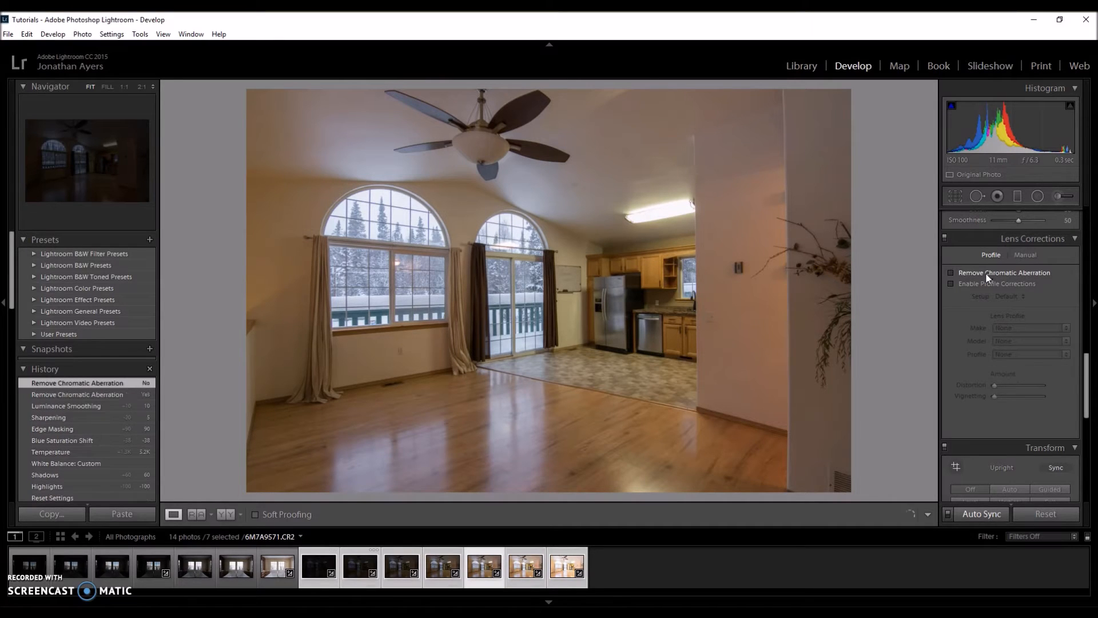
left_click(352, 202)
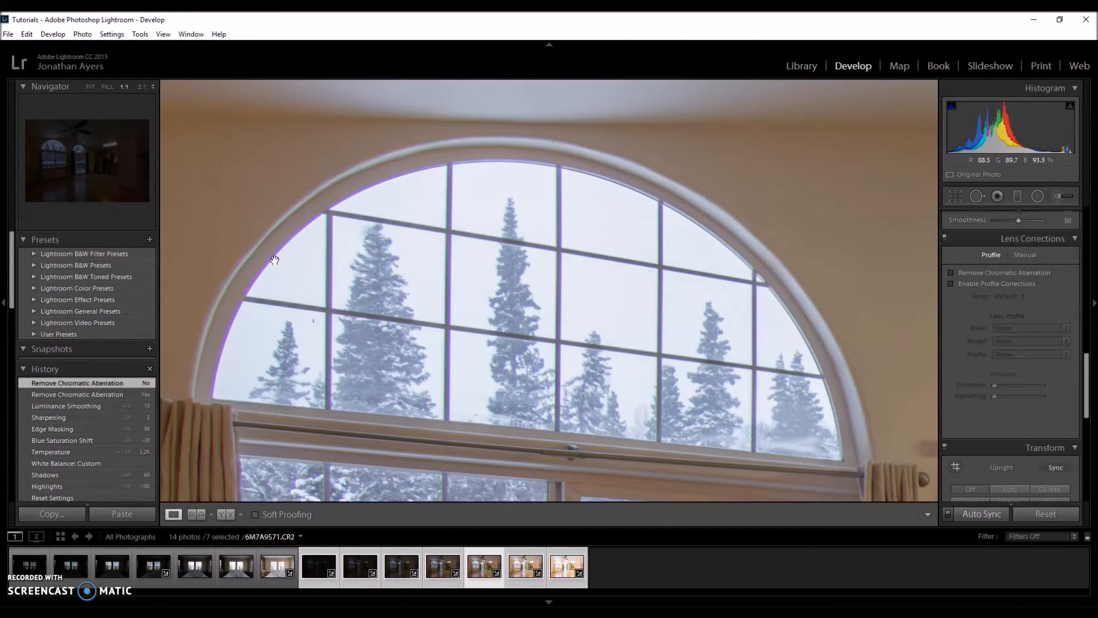
left_click(966, 273)
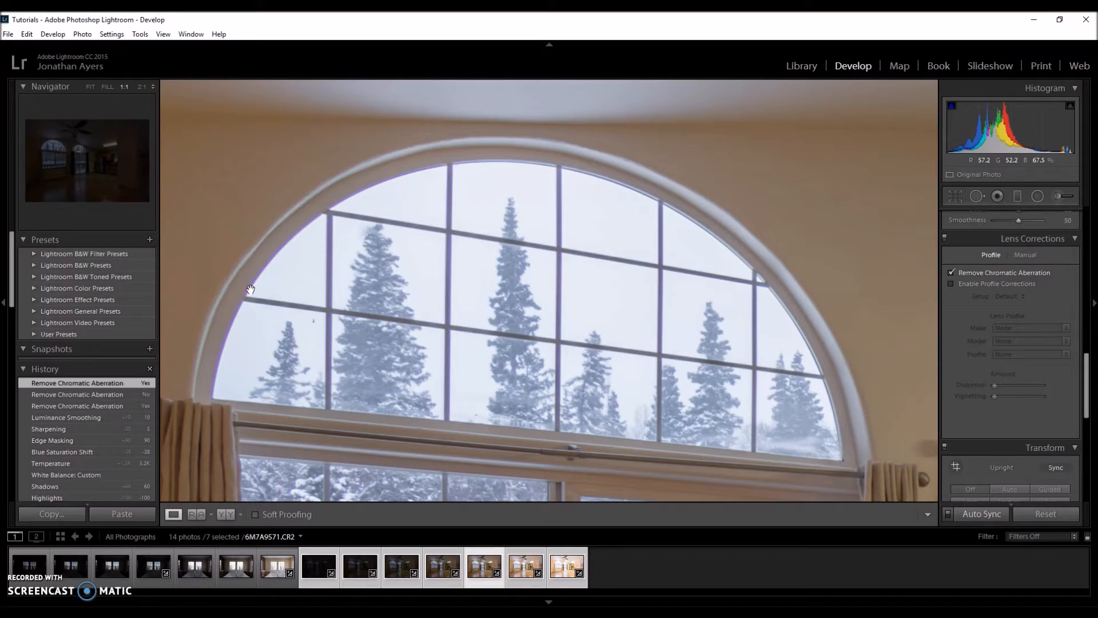
- Enable lens profile corrections with the Adobe (Tokina AT-X 116 PRO DX II 11-16mm F2.8, Canon) profile
left_click(977, 285)
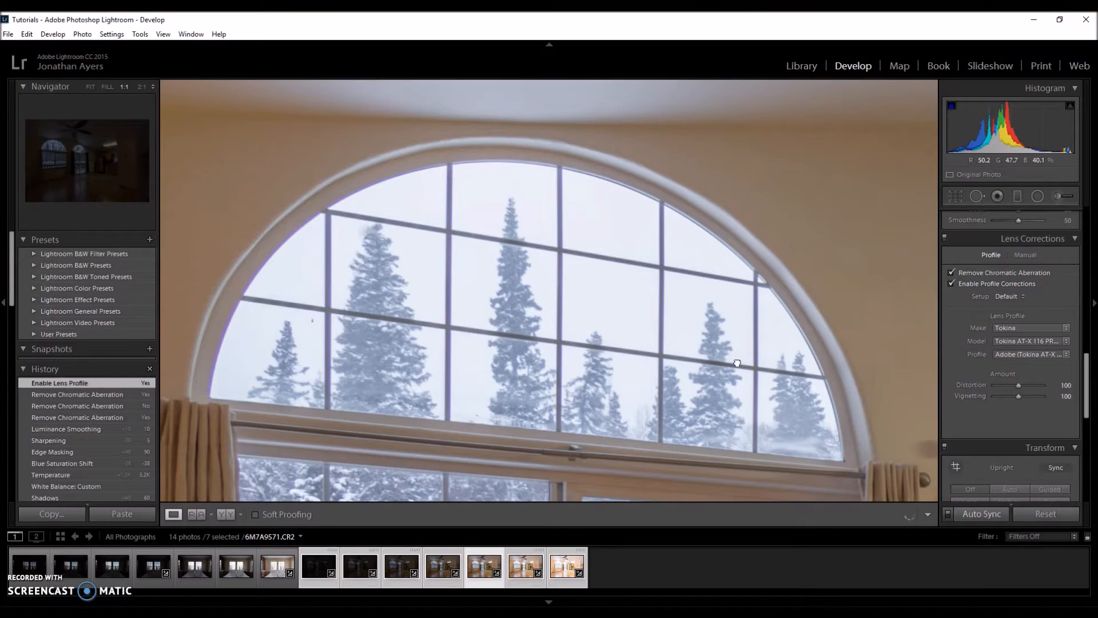
key("z")
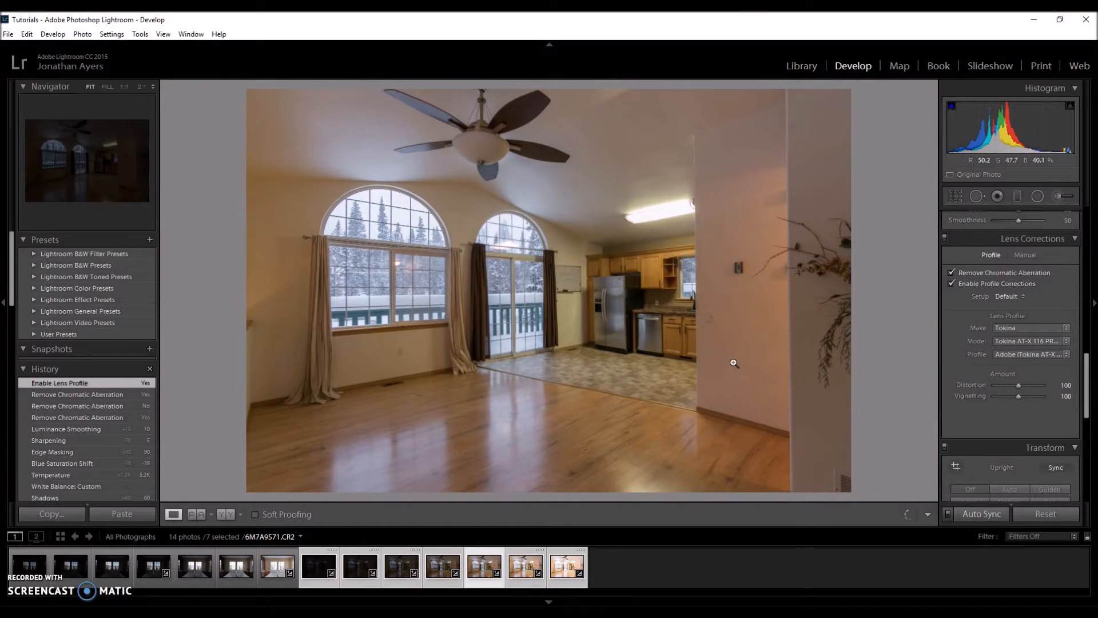
left_click(1063, 354)
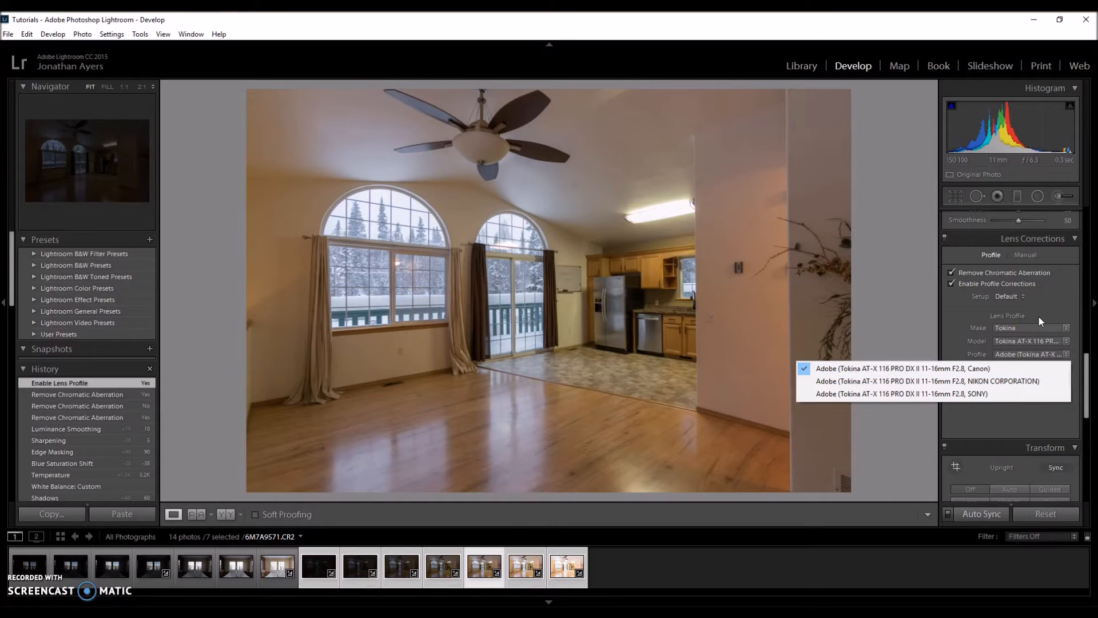
left_click(1002, 369)
left_click(1040, 356)
left_click(1045, 314)
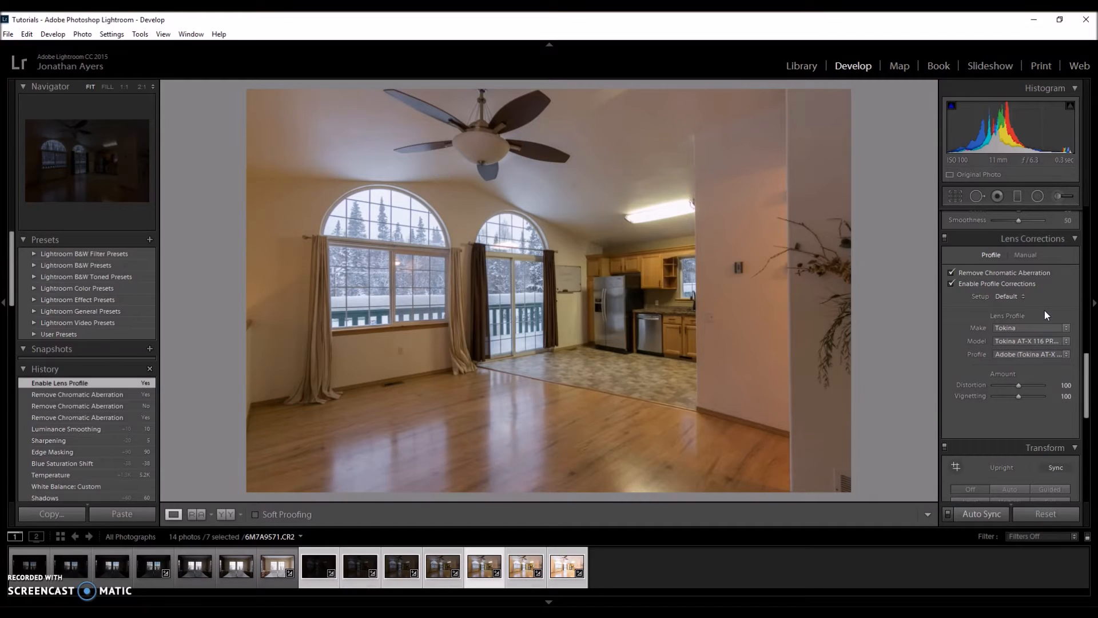
- Review the profiles, Tokina lens models and lens makes available for the profile correction, leaving the current lens selected
left_click(1059, 354)
left_click(1042, 342)
left_click(1042, 342)
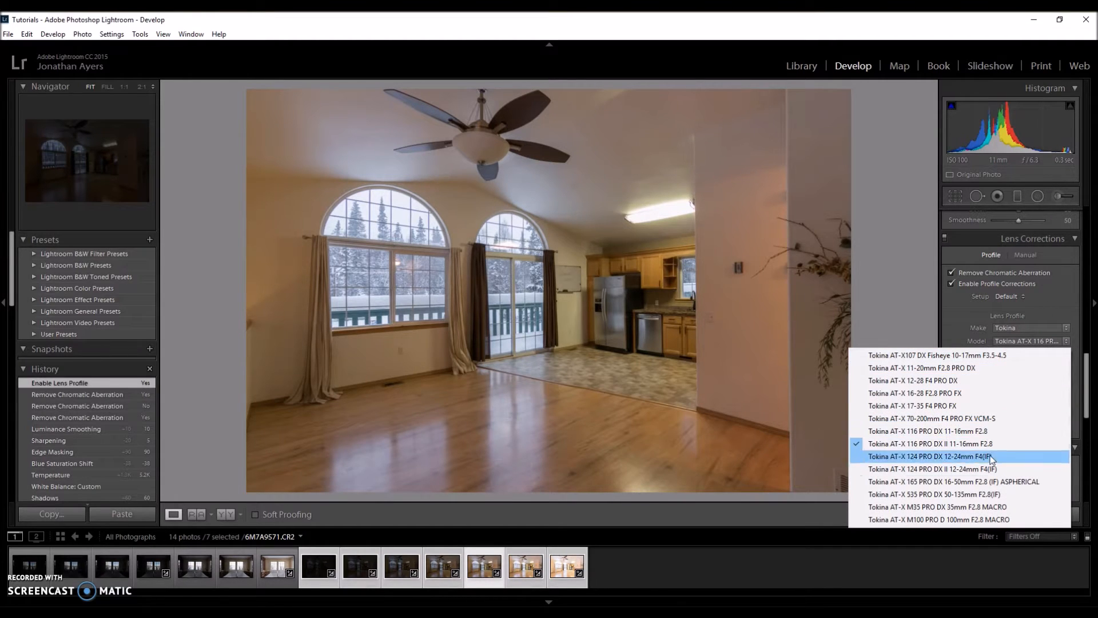
left_click(1046, 317)
left_click(1042, 327)
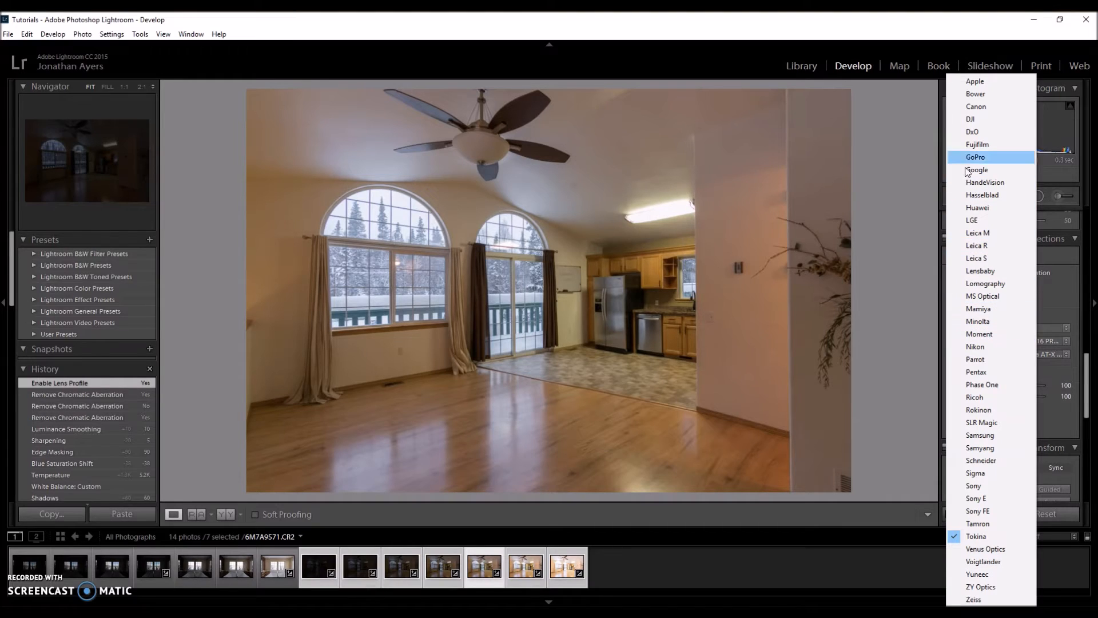
left_click(1065, 308)
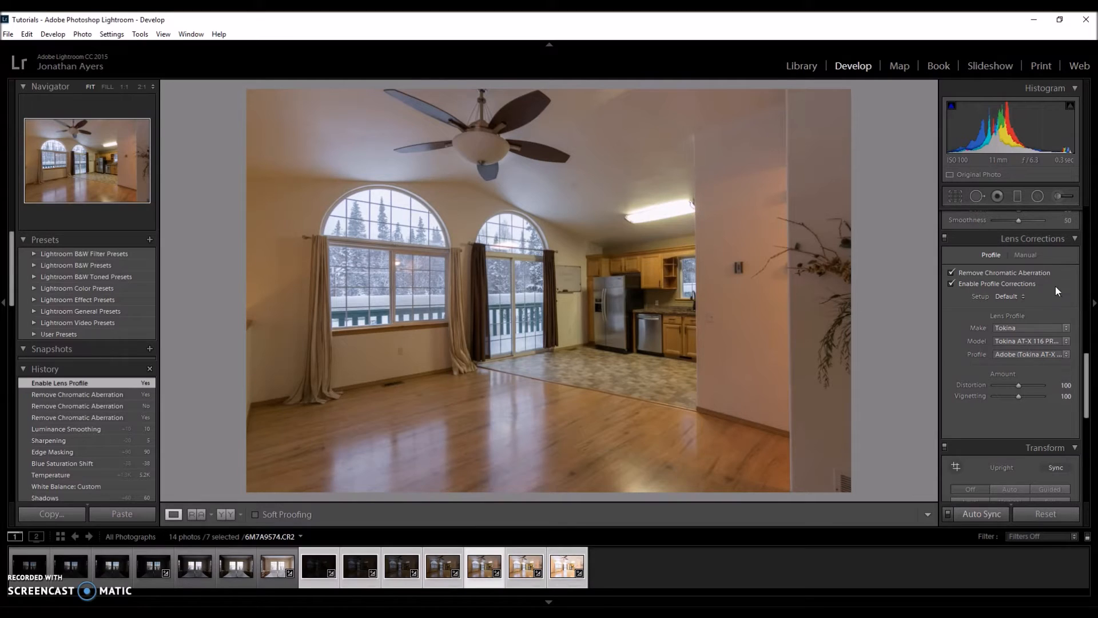
- Set the purple and green Defringe amounts to 10 each, checking the arched window's frame at 1:1
left_click(1026, 255)
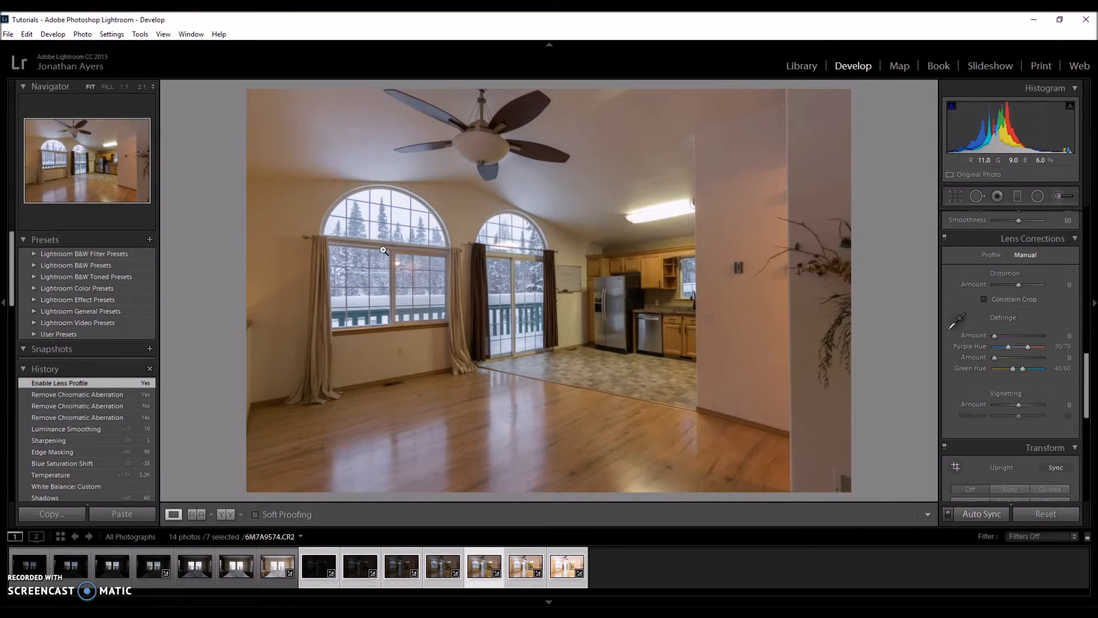
left_click(331, 217)
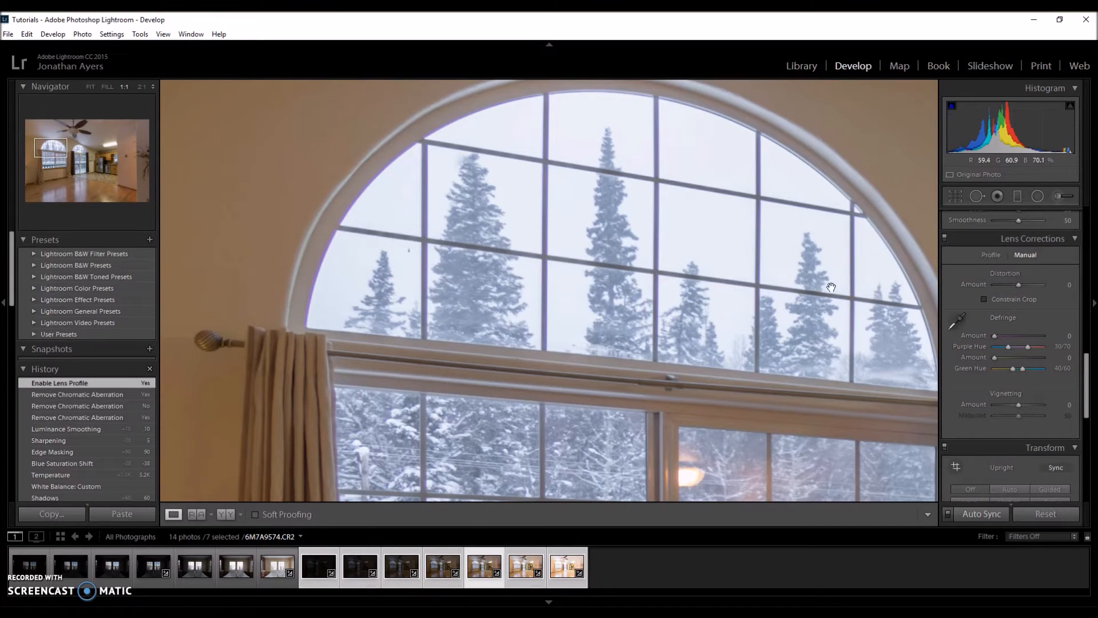
left_click(1019, 338)
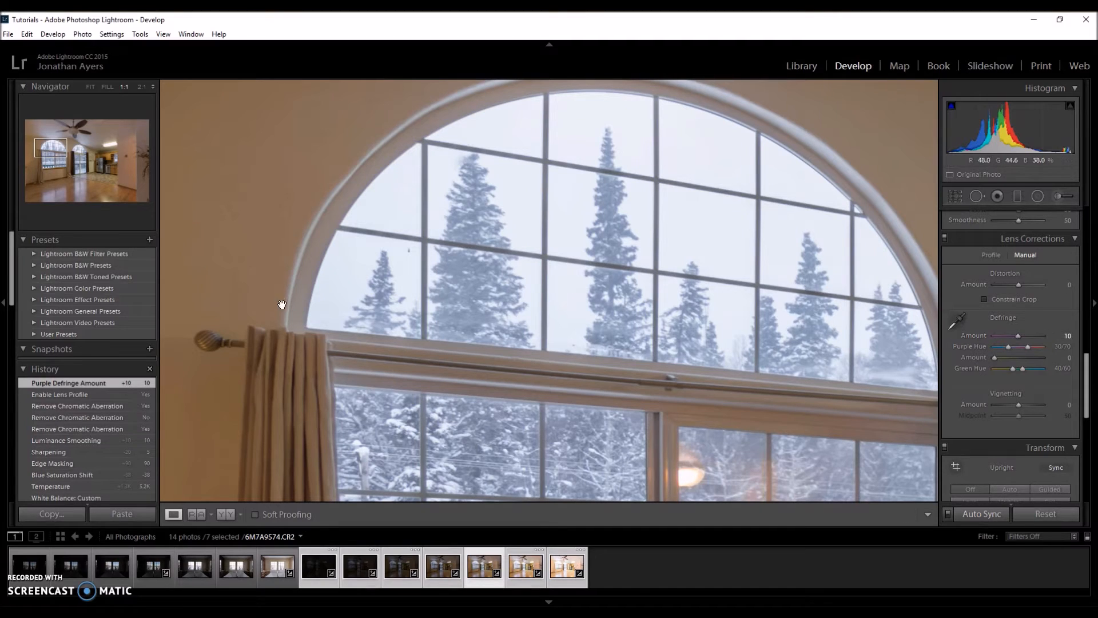
left_click(1019, 358)
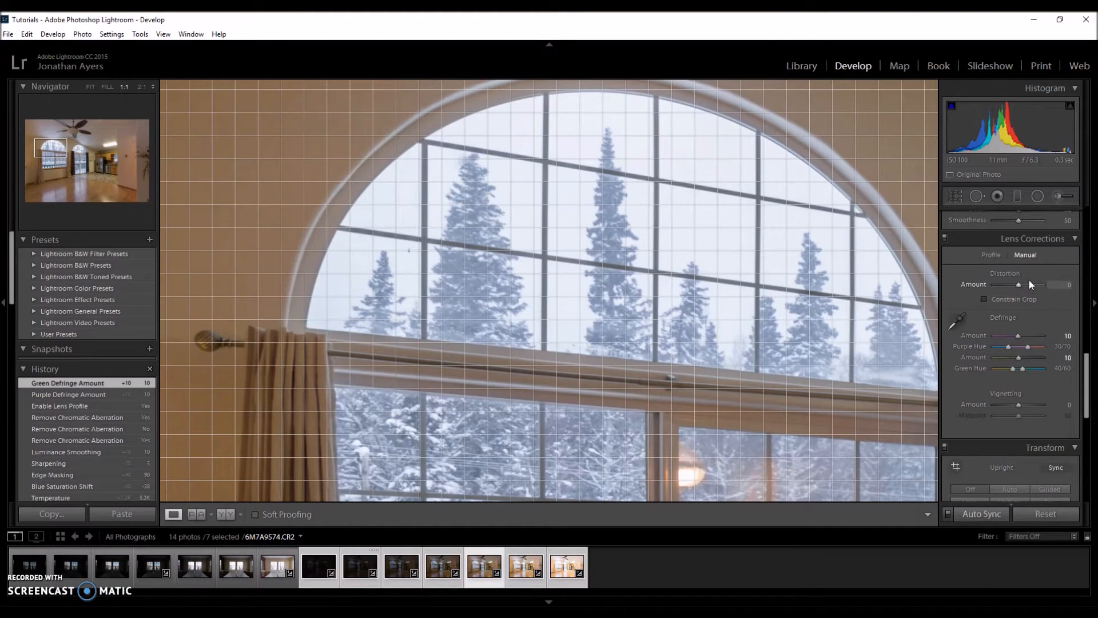
left_click(993, 255)
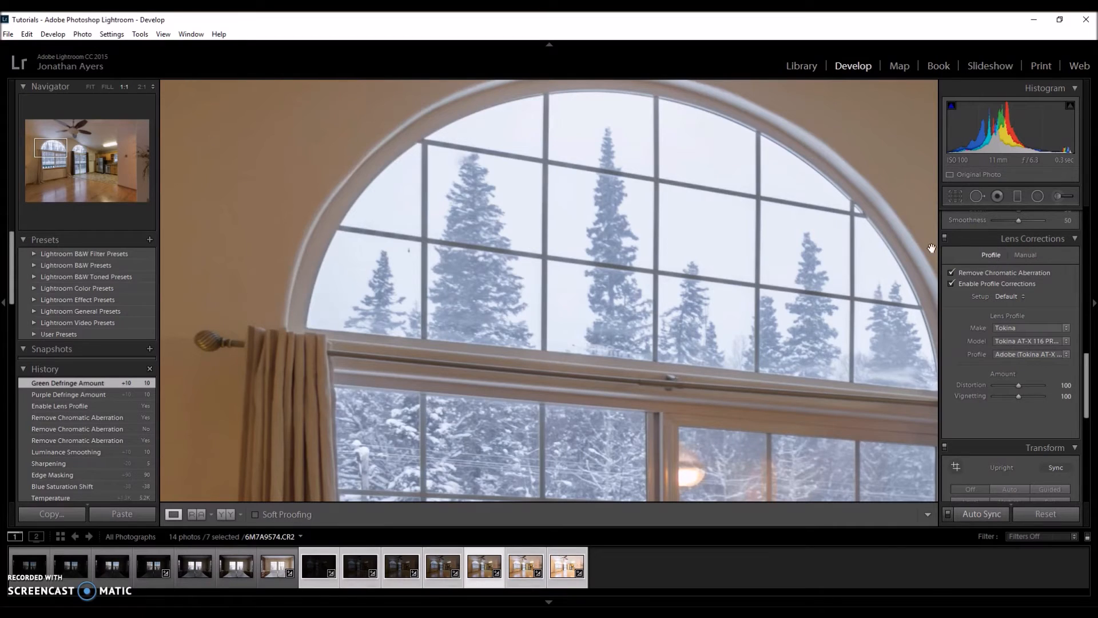
left_click(636, 294)
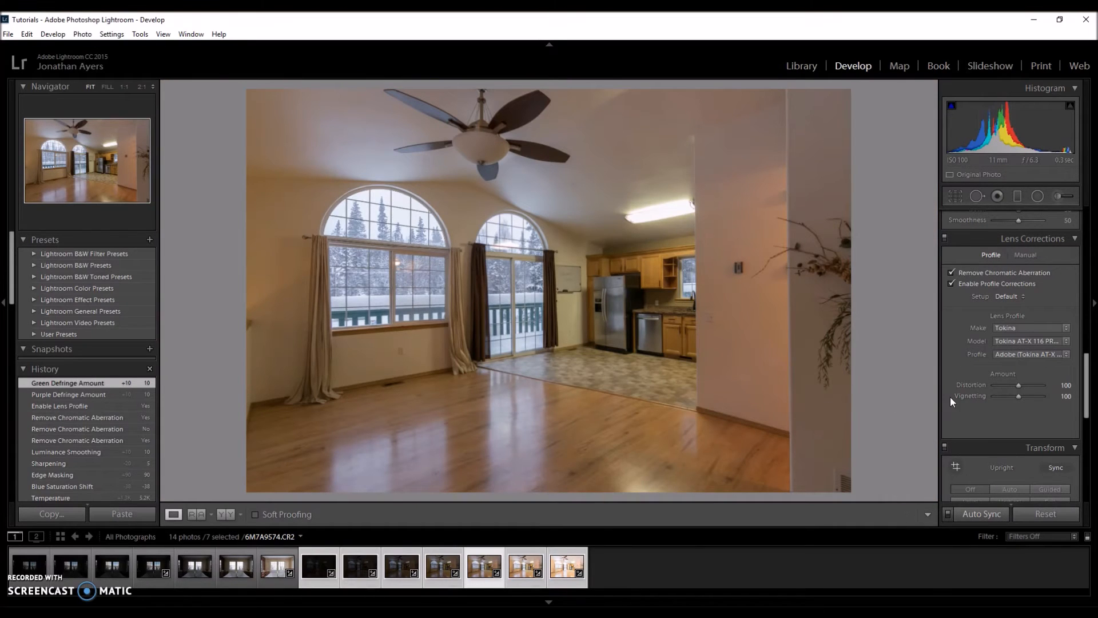
- Apply the Vertical Upright perspective correction to the exposures, comparing it with Off
scroll(1088, 396, "down", 5)
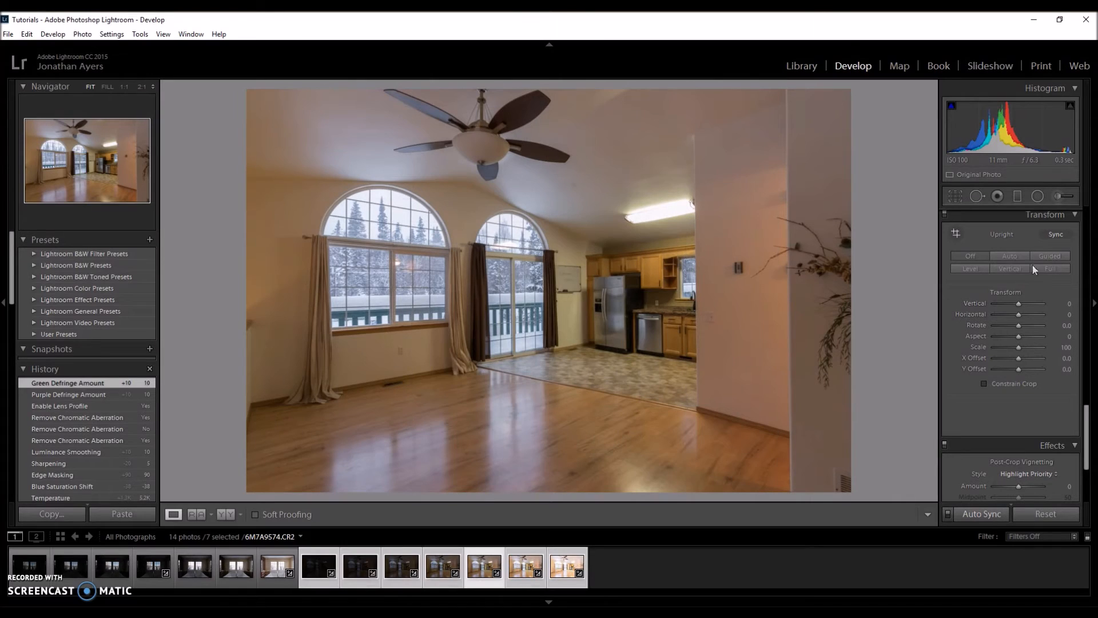
left_click(1008, 267)
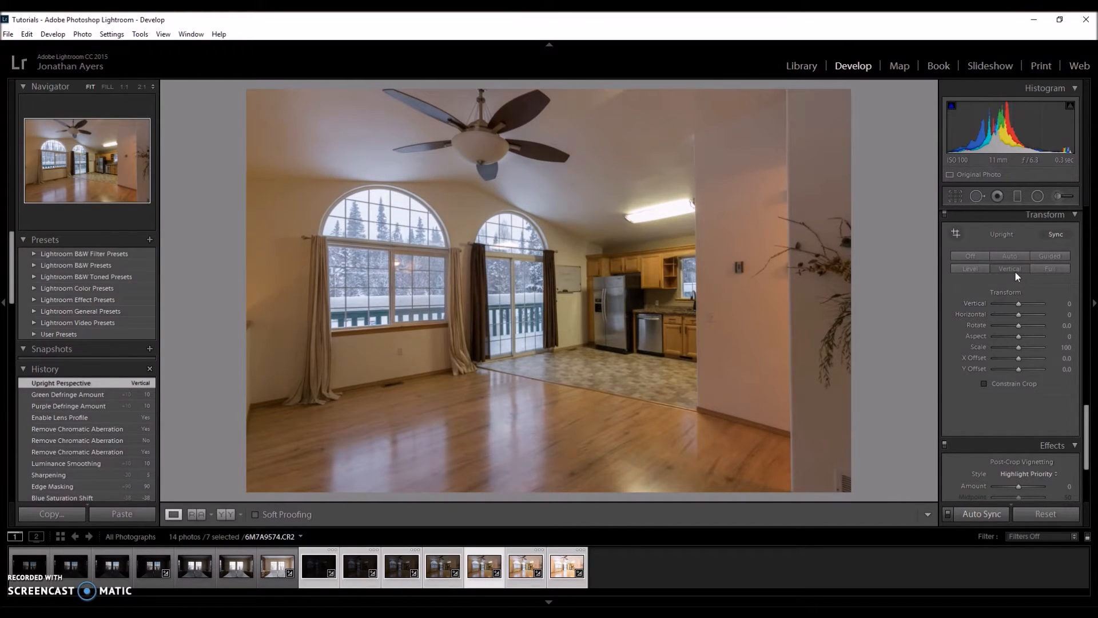
left_click(973, 255)
left_click(1019, 272)
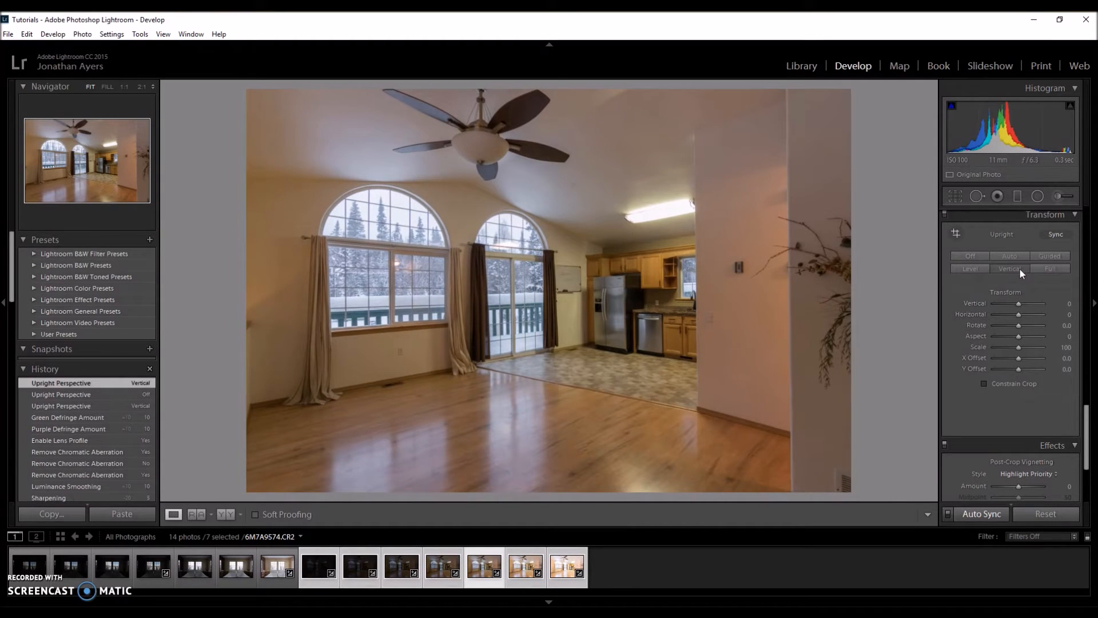
left_click(973, 256)
left_click(1005, 268)
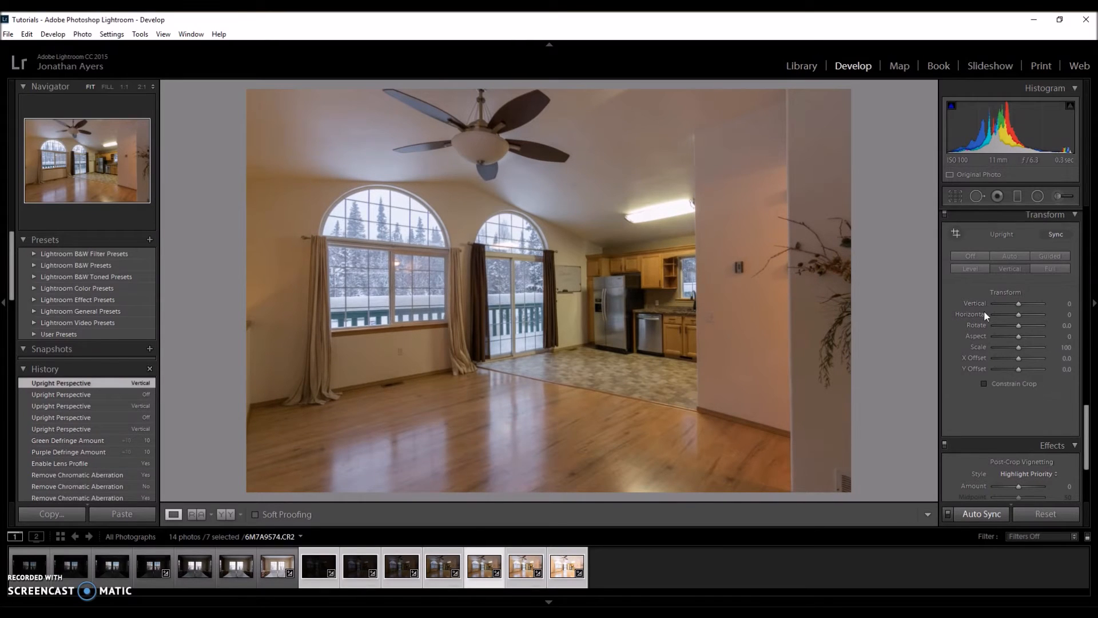
- Turn on Constrain Crop for the transformed exposures
scroll(962, 334, "up", 1)
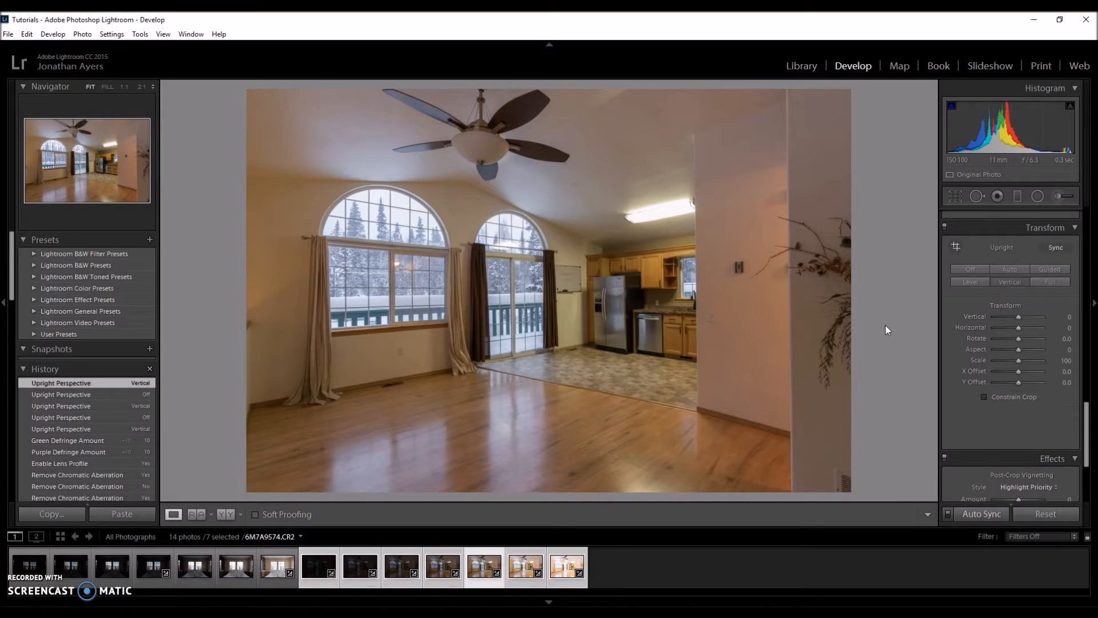
left_click(1015, 398)
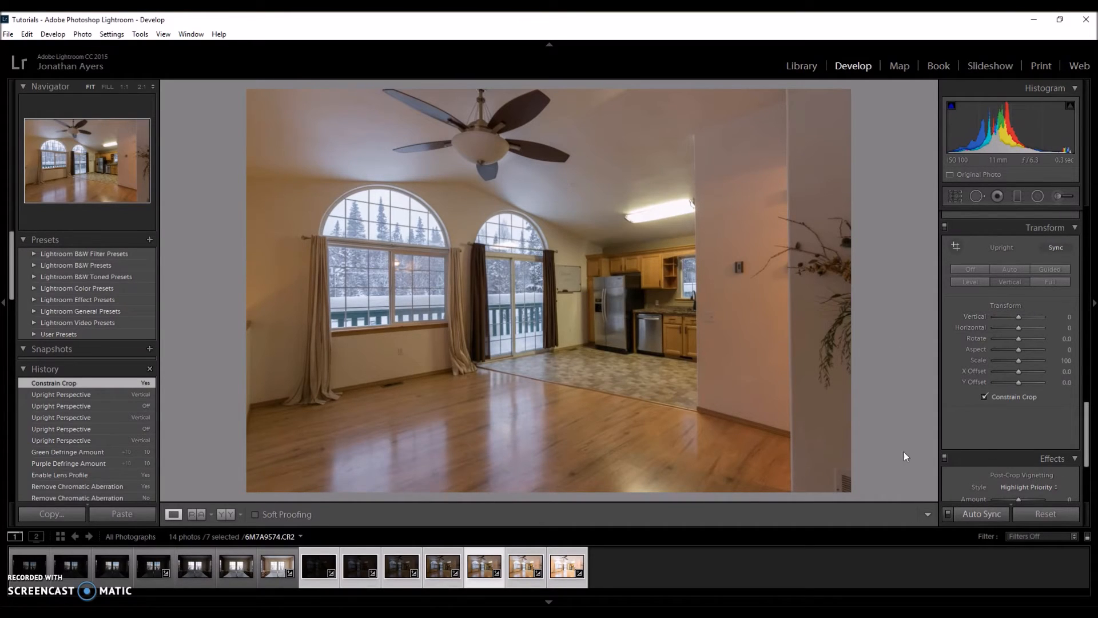
scroll(1083, 433, "down", 2)
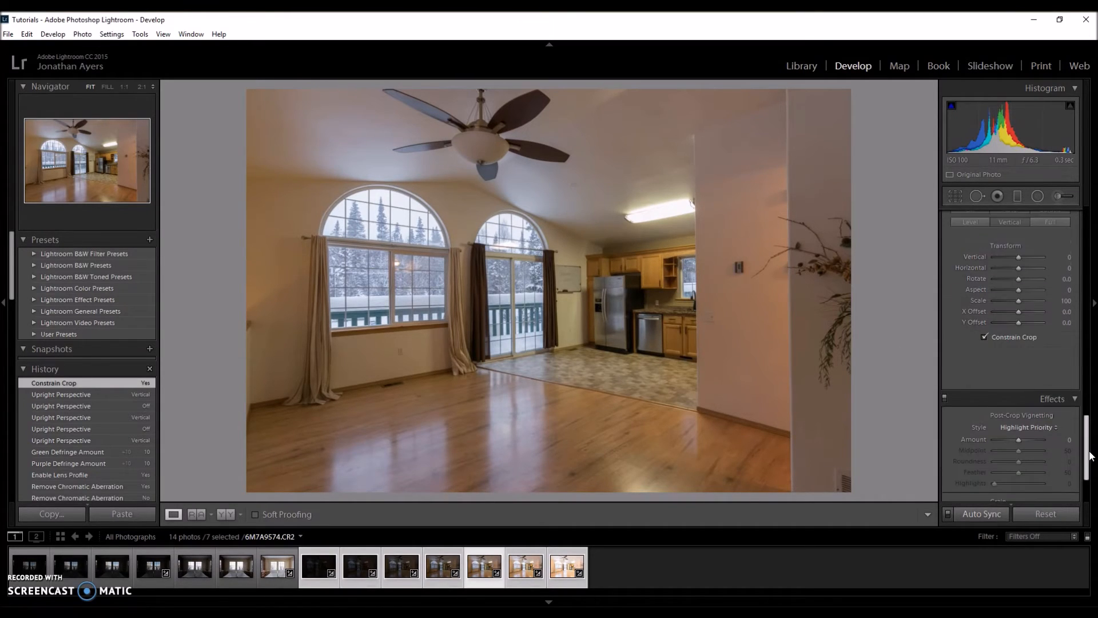
left_click_drag(1090, 455, 1089, 360)
- Export the seven exposures to Photomatix Pro with tripod alignment, cropped aligned result, combined file names and automatic re-import as 16-bit TIFF
right_click(446, 565)
mouse_move(493, 518)
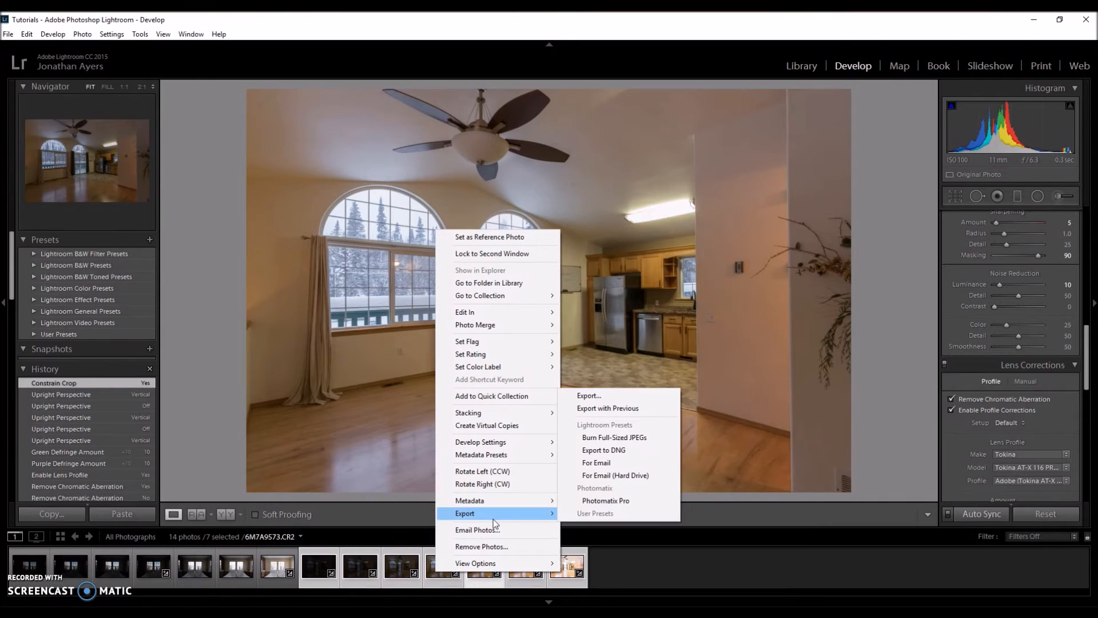
left_click(615, 503)
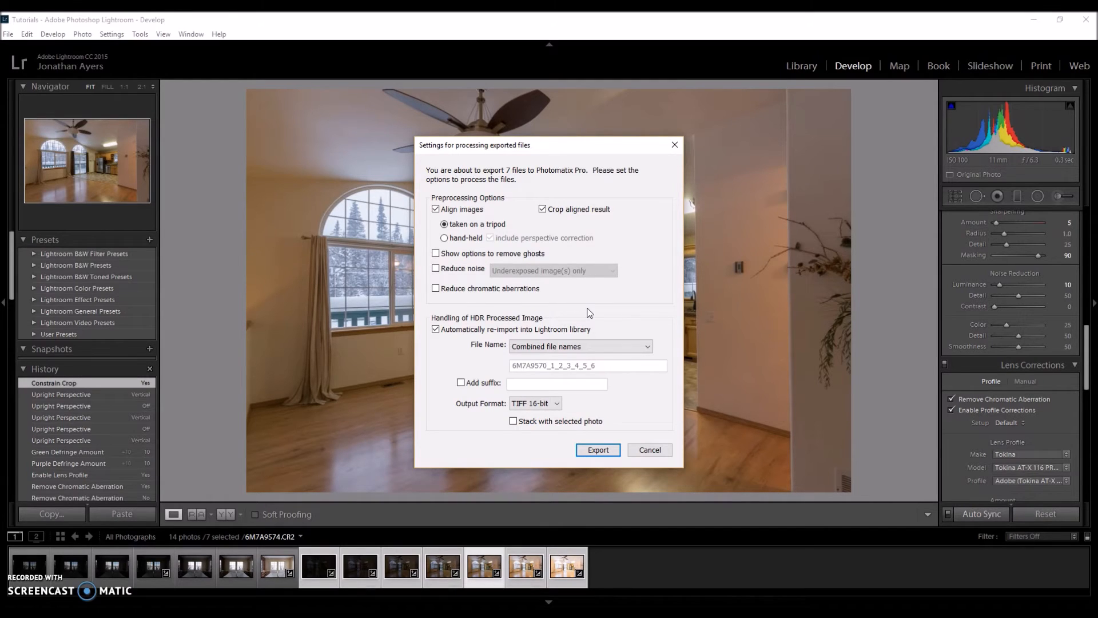
mouse_move(527, 294)
left_click(599, 450)
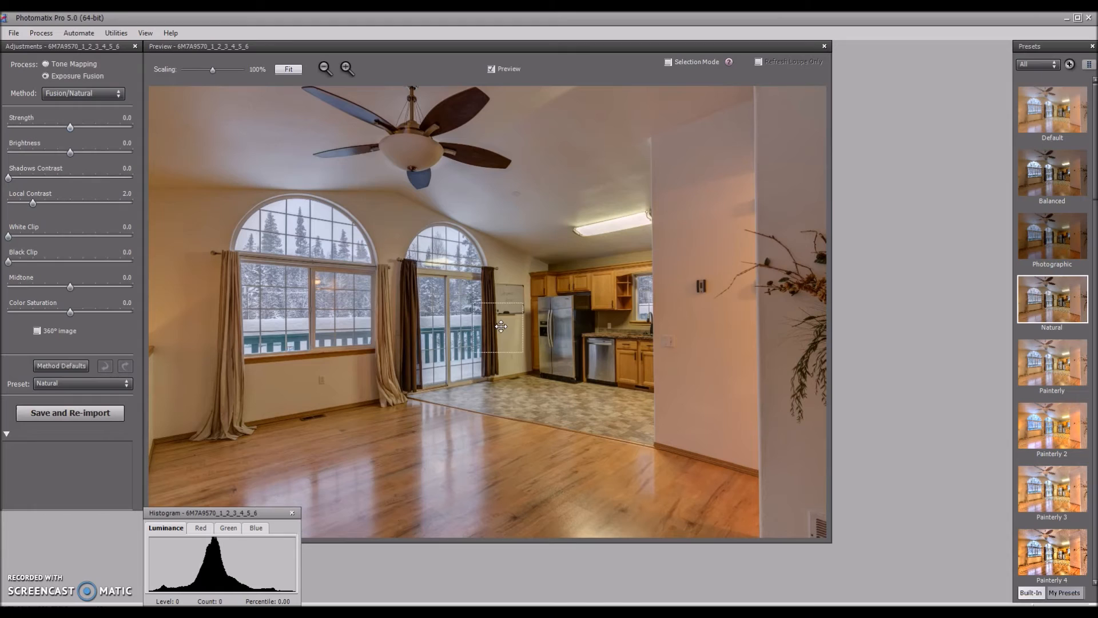
- Try a Black Clip of 1.1 on the Natural exposure fusion, and restore the preset's values
mouse_move(83, 163)
mouse_move(13, 263)
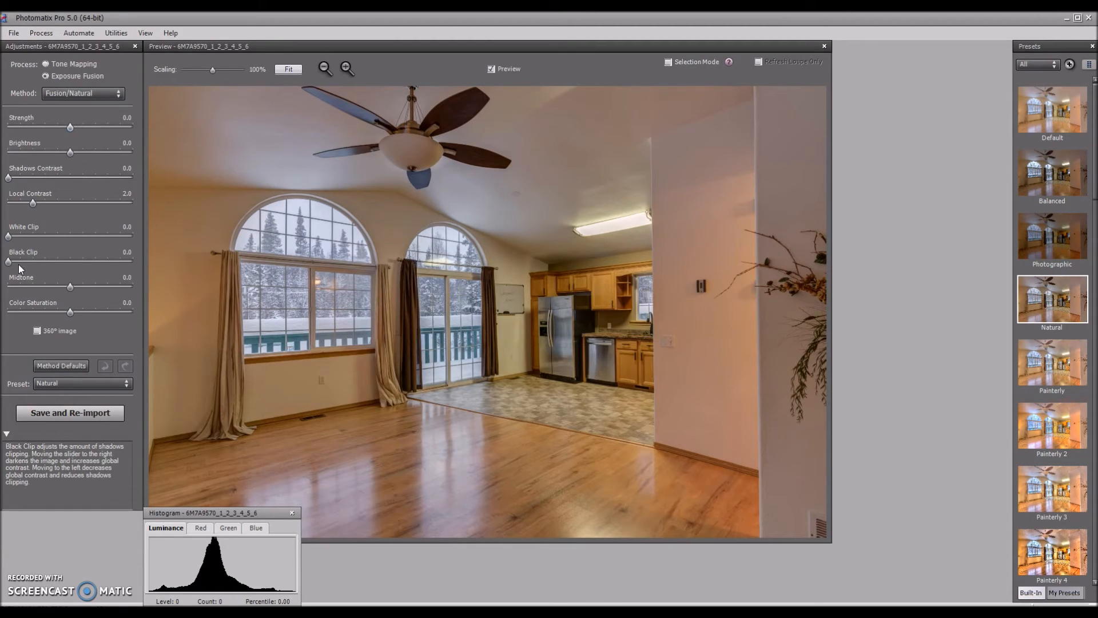
left_click_drag(14, 264, 20, 263)
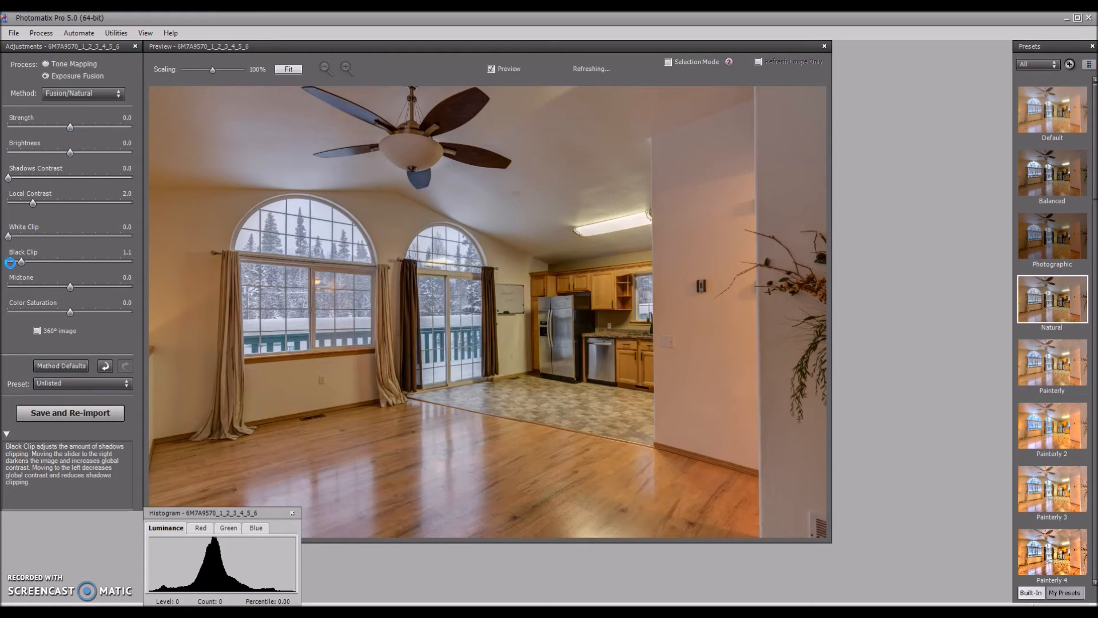
left_click_drag(36, 262, 60, 260)
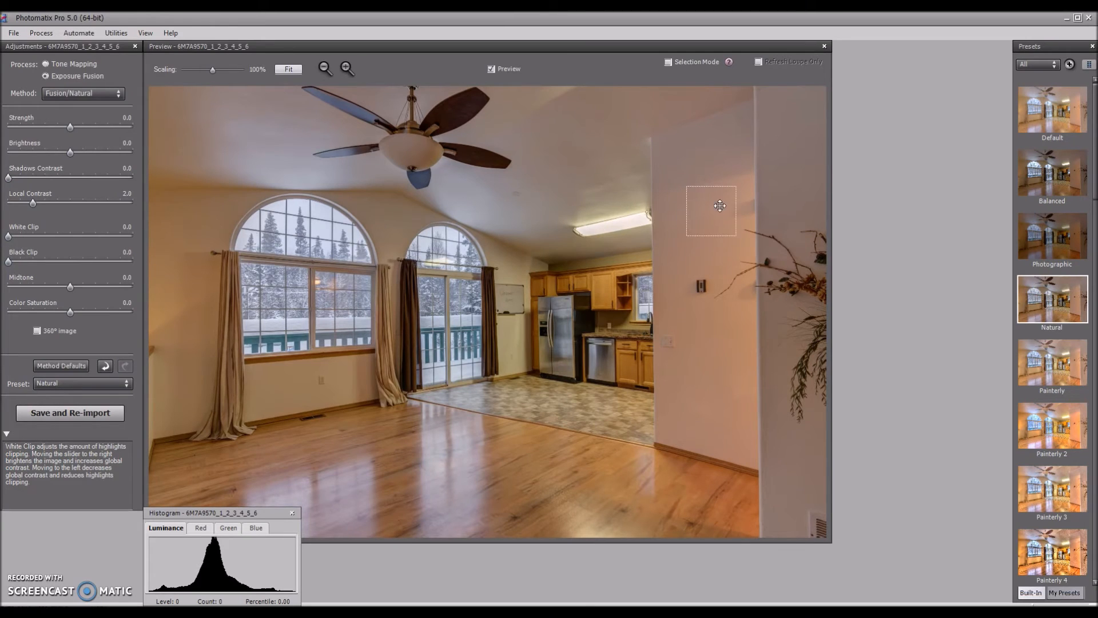
- Compare the Default tone mapping preset with the Natural fusion preset on the merged interior
left_click_drag(1095, 182, 1095, 212)
scroll(1053, 228, "up", 3)
left_click(1049, 116)
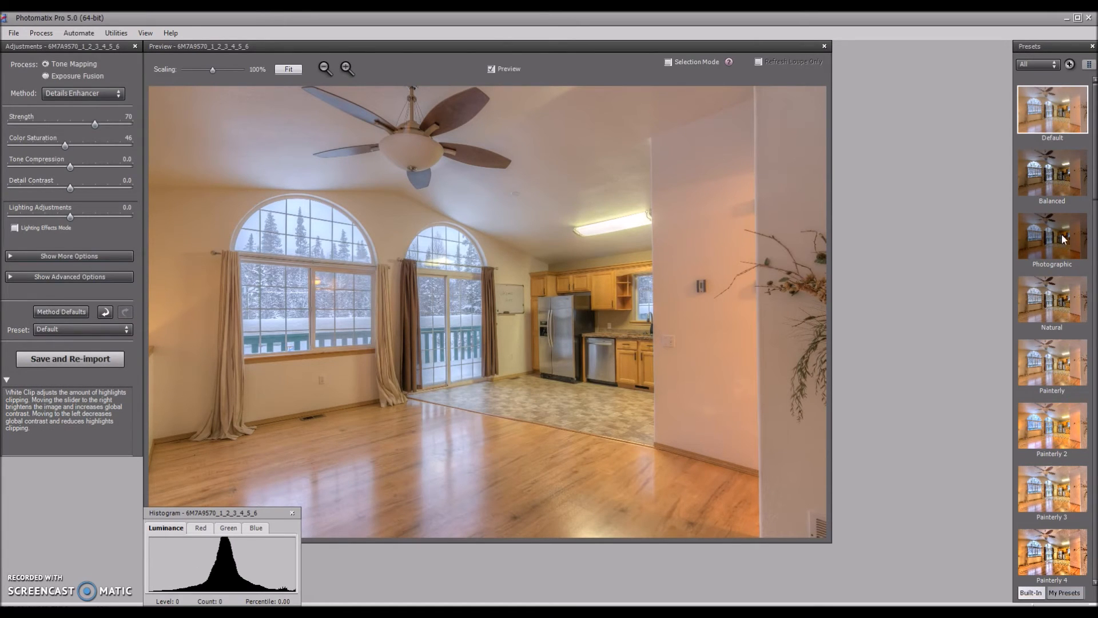
left_click(1051, 309)
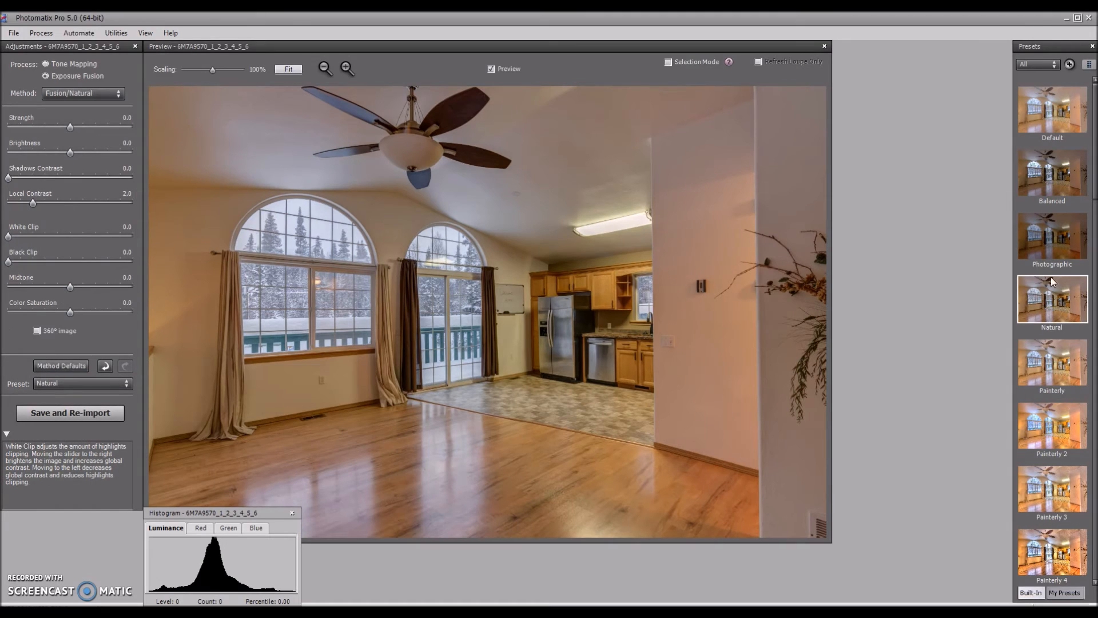
left_click(1055, 100)
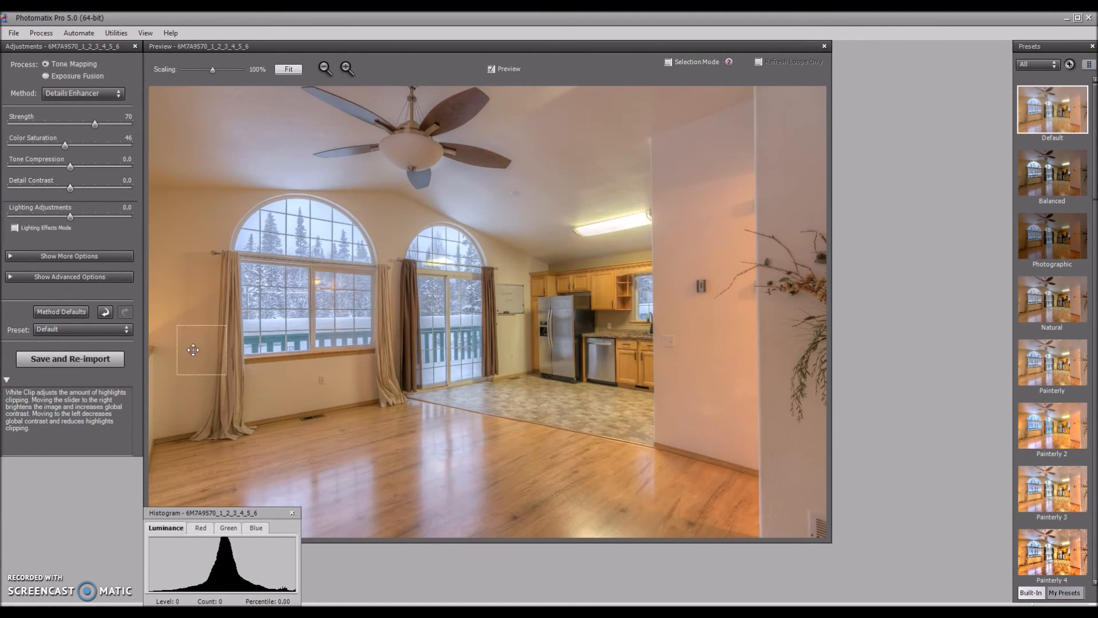
- Compare the Interior and Interior 2 real-estate fusion presets on the merged interior
mouse_move(1095, 197)
left_mouse_down()
mouse_move(1096, 492)
mouse_move(1096, 318)
left_mouse_up()
left_click(1042, 364)
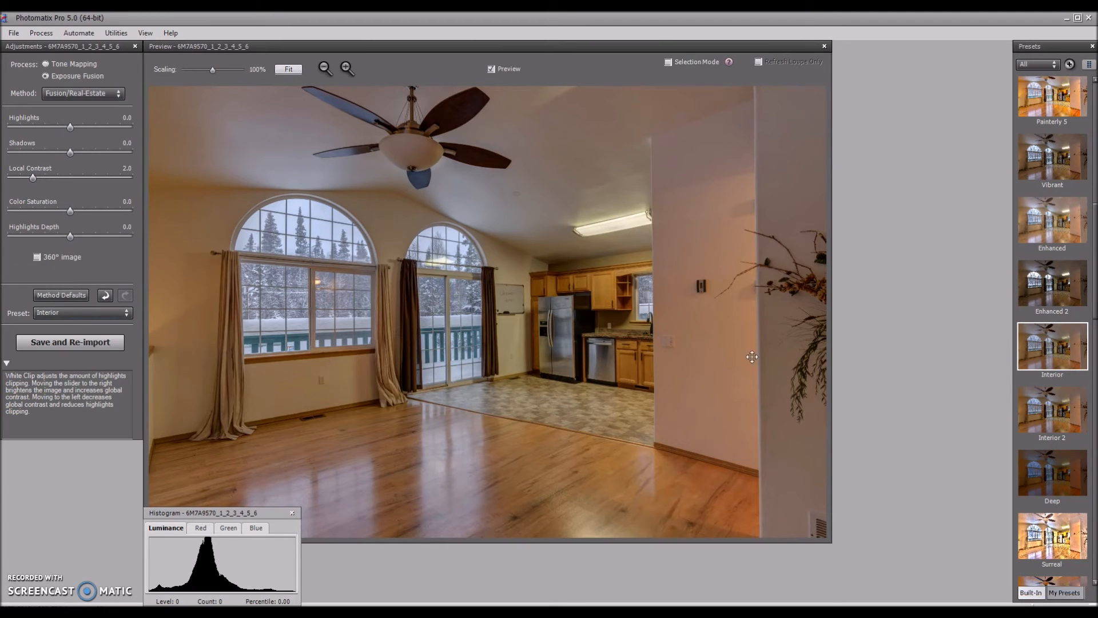
left_click(1052, 410)
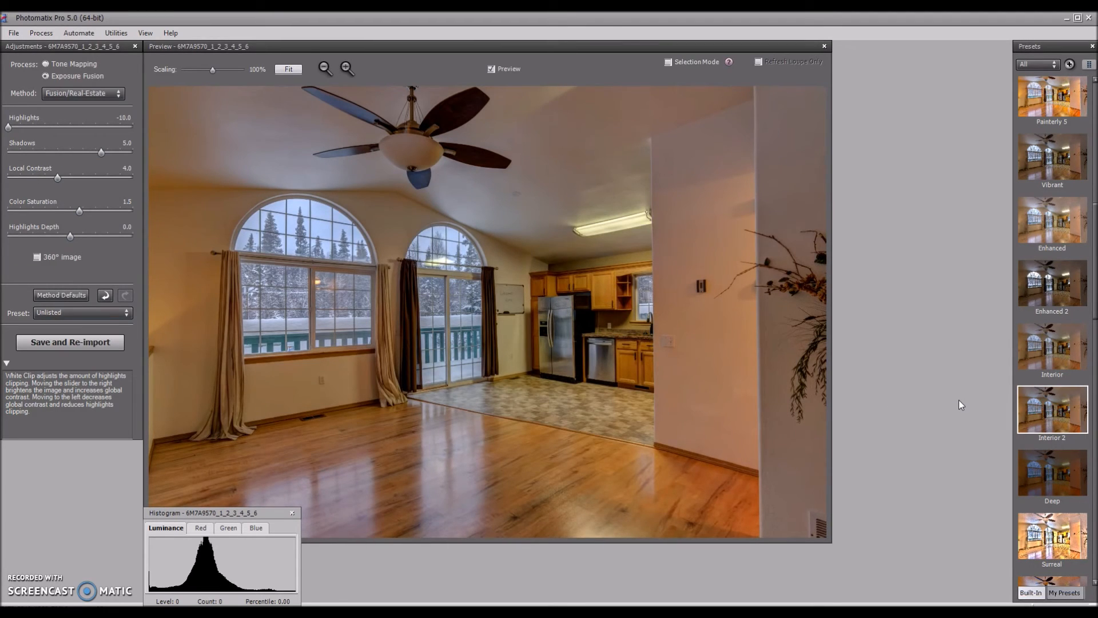
left_click(1066, 368)
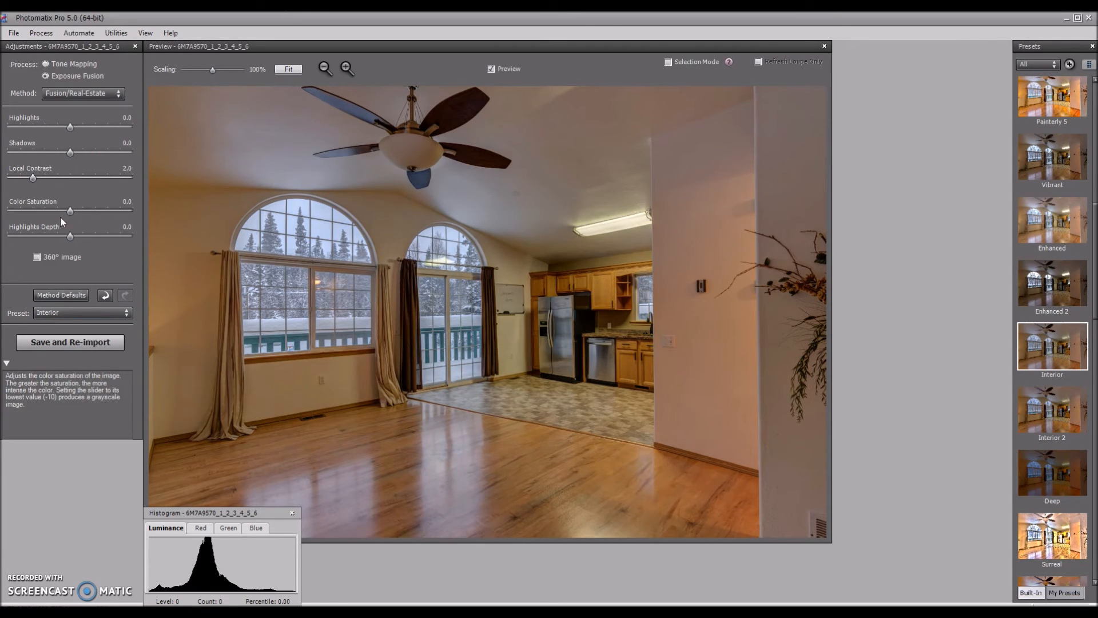
- Try the Painterly 4 preset on the merged interior
scroll(1052, 320, "up", 3)
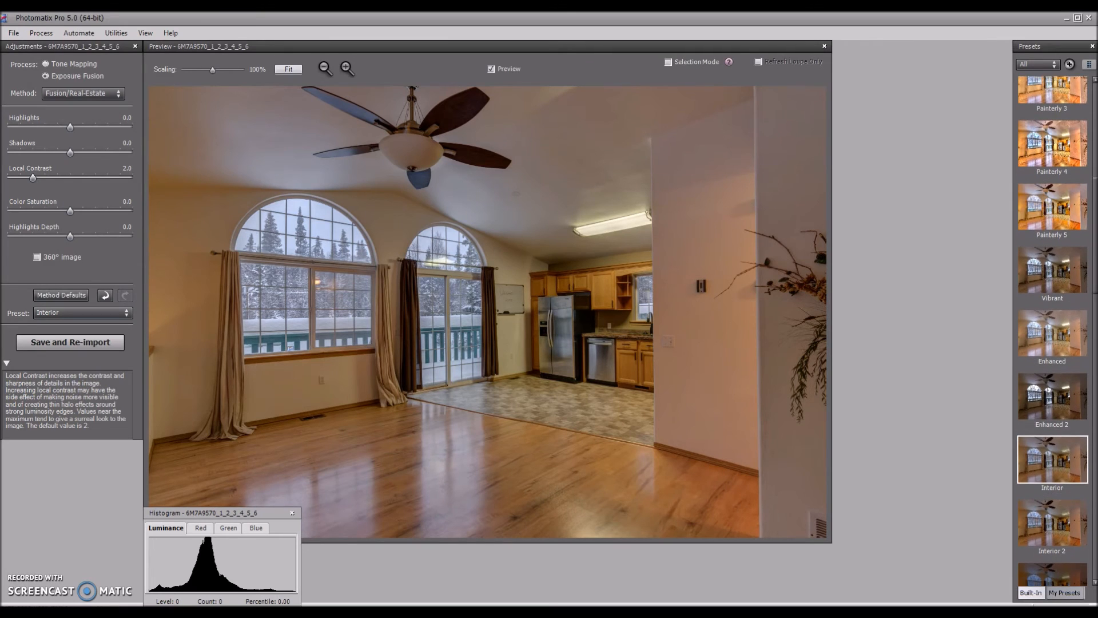
scroll(1063, 279, "up", 3)
left_click(1054, 237)
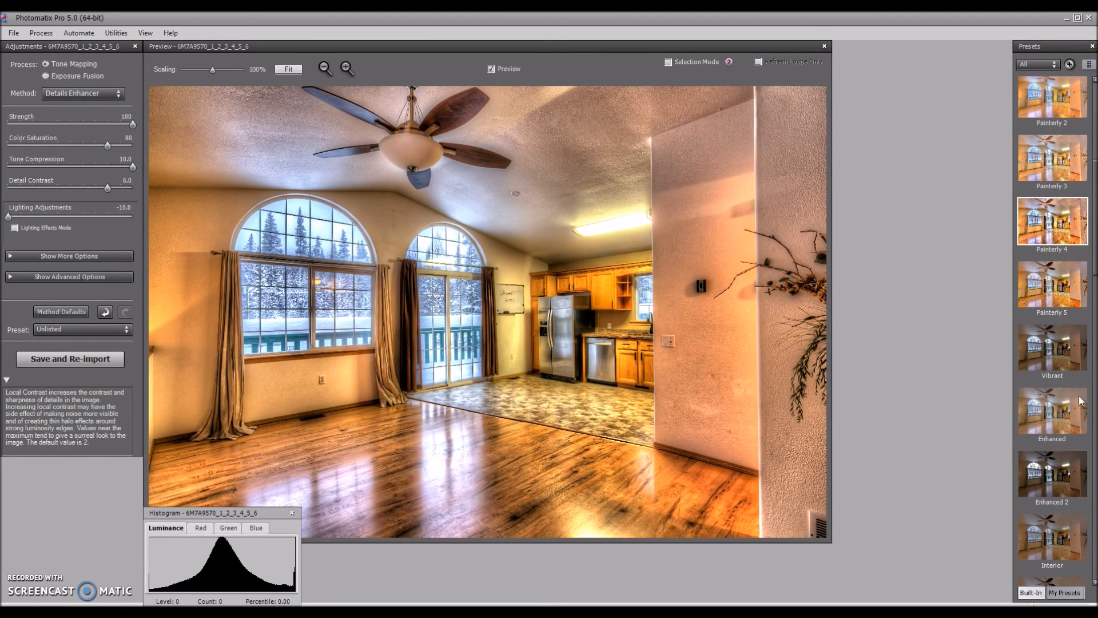
- Apply the Default preset to the merged interior, and save and re-import the result into Lightroom
scroll(1096, 280, "up", 5)
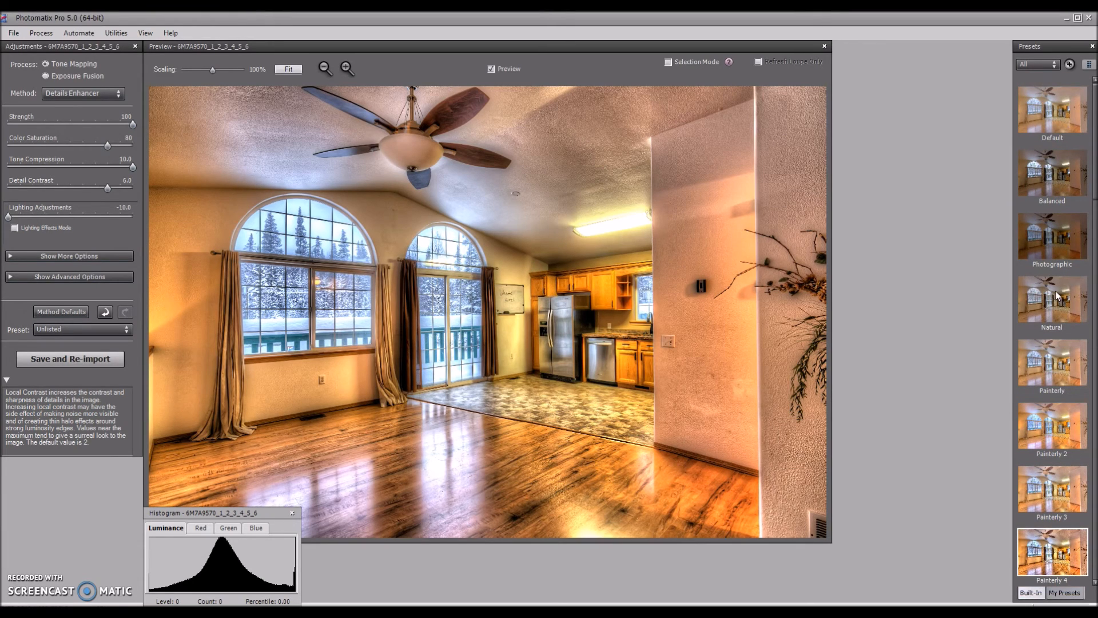
left_click(1048, 123)
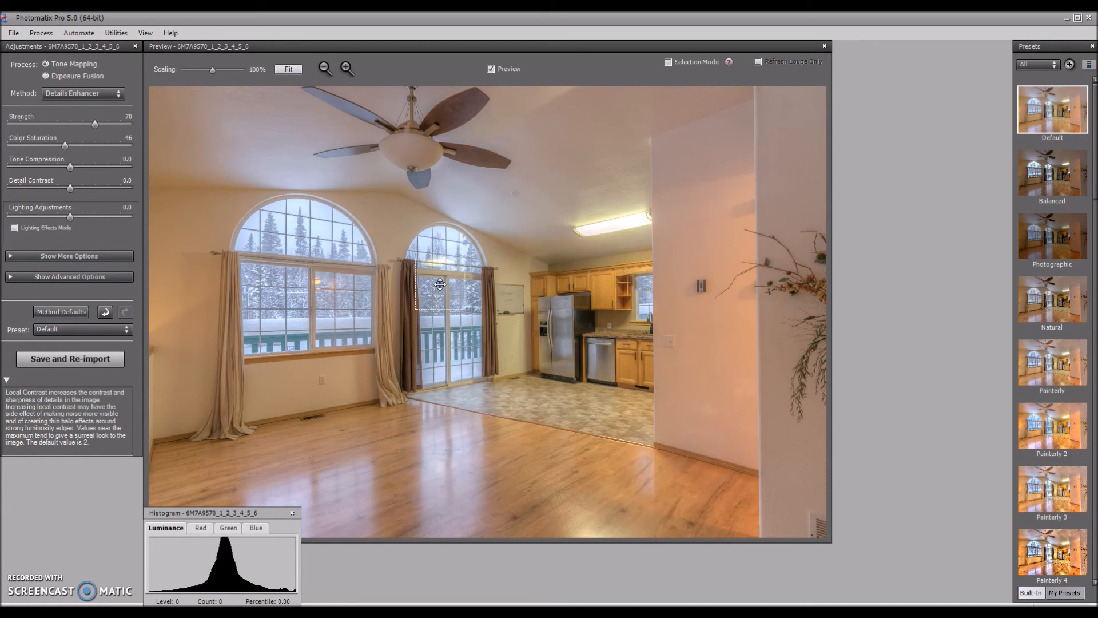
left_click(91, 363)
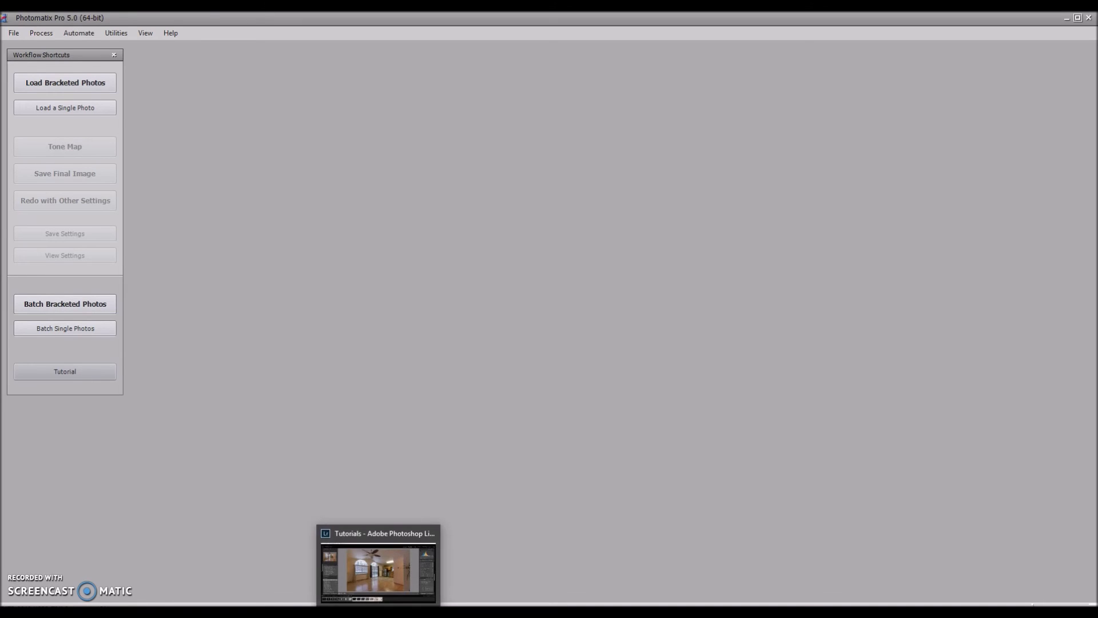
- Switch to Lightroom and show only the Previous Import photos in the filmstrip
left_click(378, 567)
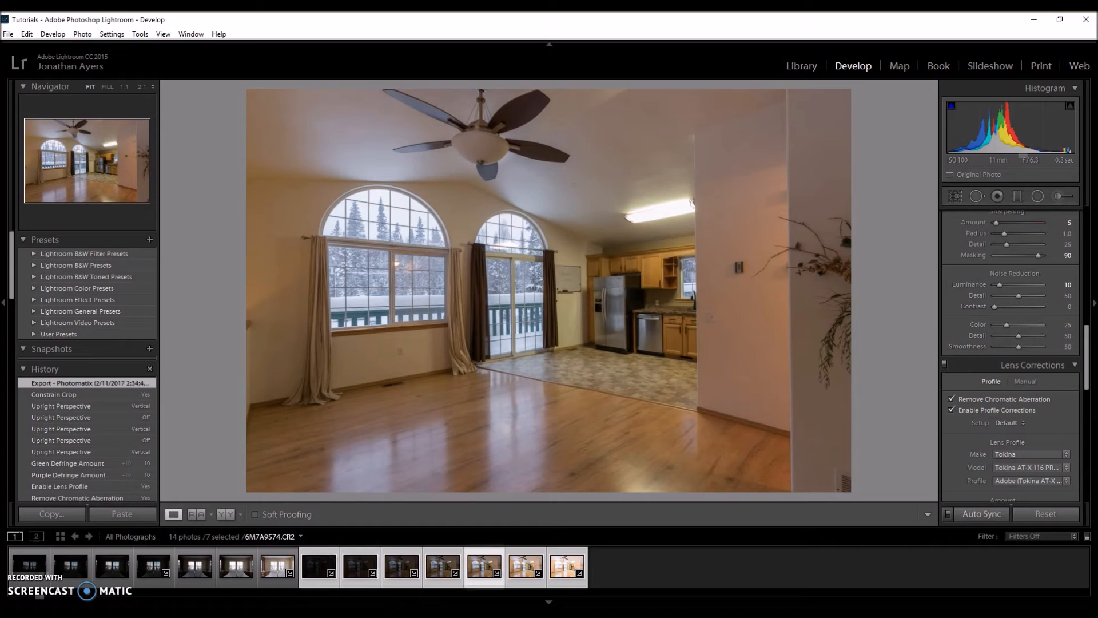
left_click(697, 568)
left_click(146, 538)
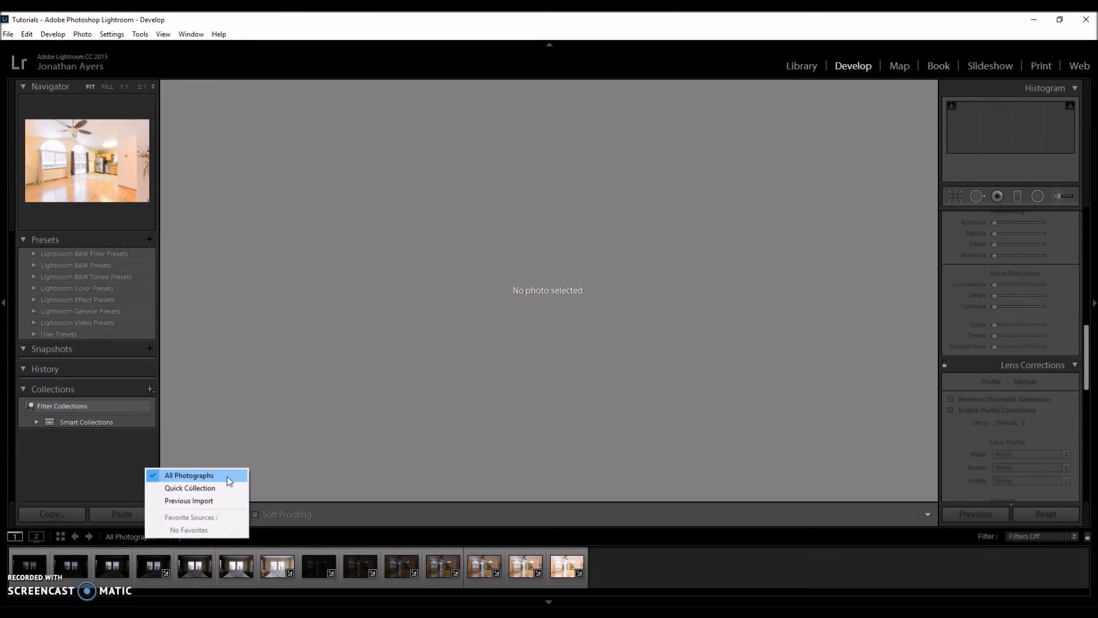
left_click(206, 501)
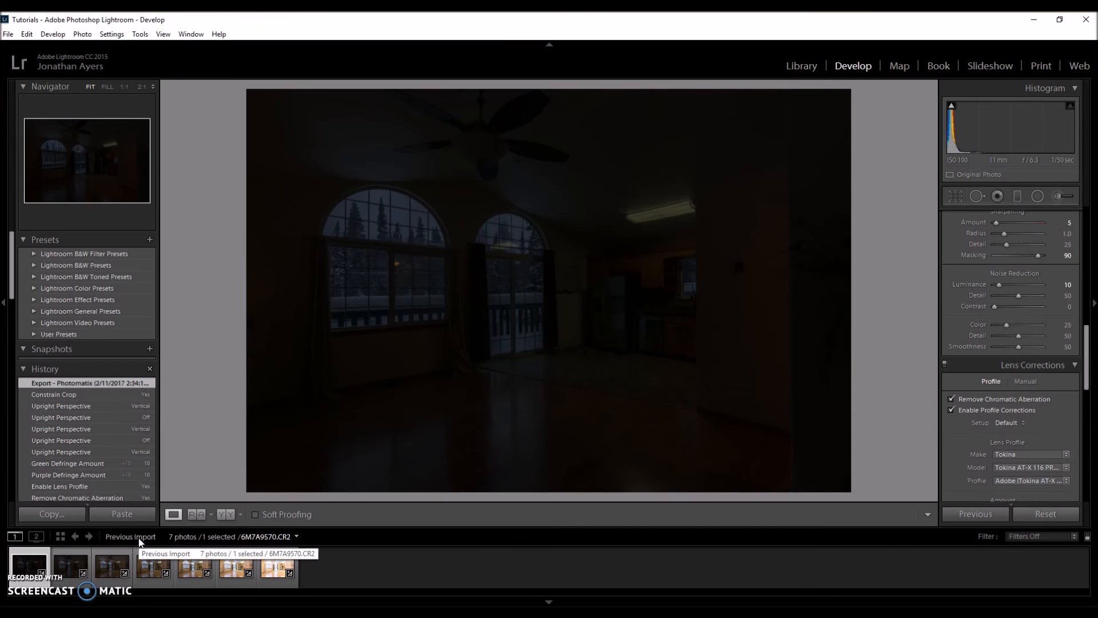
- Show All Photographs in the filmstrip again and select the merged HDR image 6M7A9570_1_2_3_4_5_6-2.tif
left_click(171, 538)
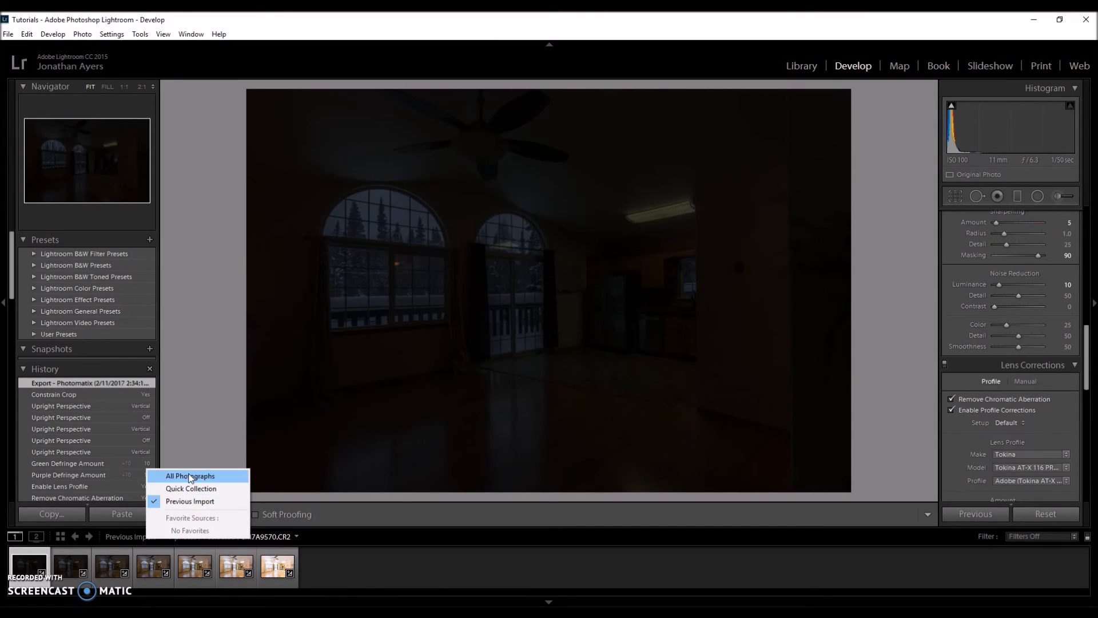
left_click(190, 477)
left_click(441, 575)
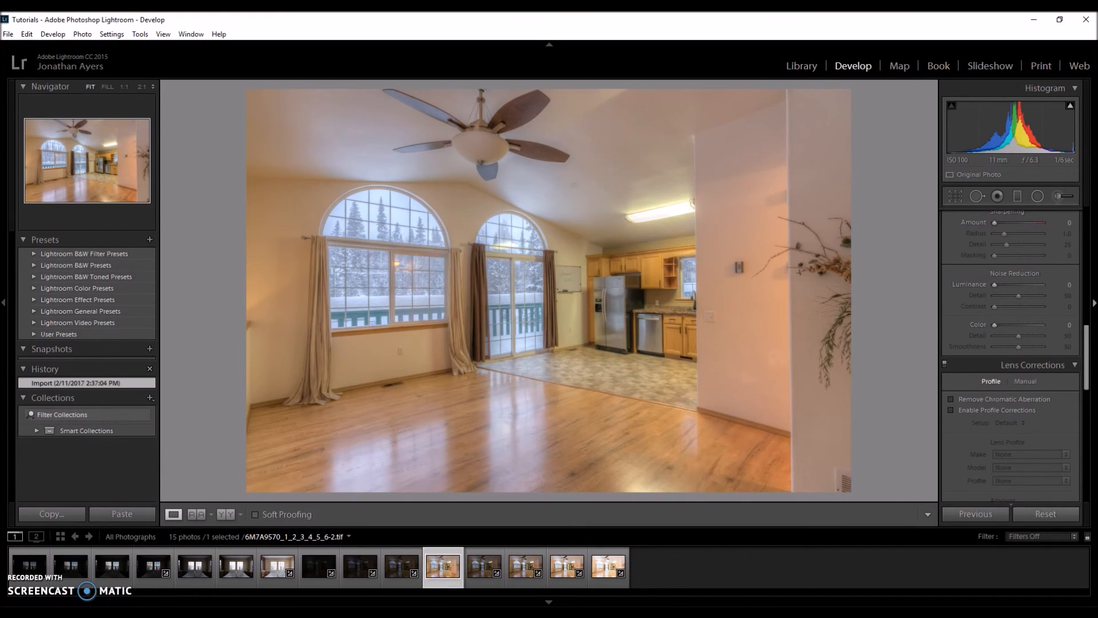
- Set Blacks to -12, Clarity to +29, Highlights to -67 and Green saturation to -42 on the merged interior
scroll(1086, 354, "up", 10)
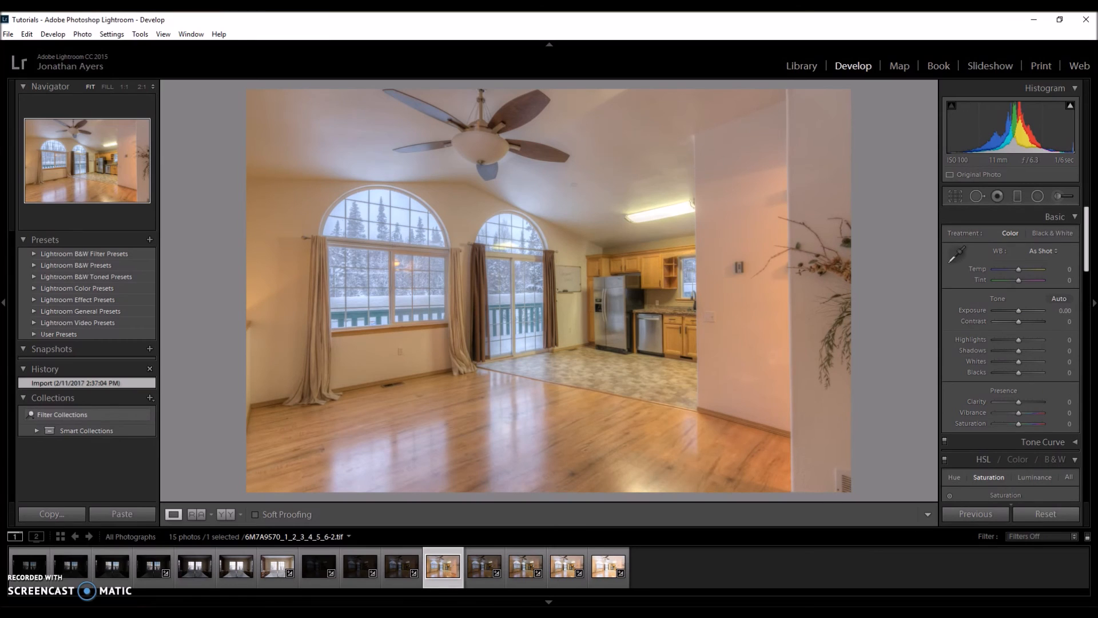
scroll(1007, 343, "down", 3)
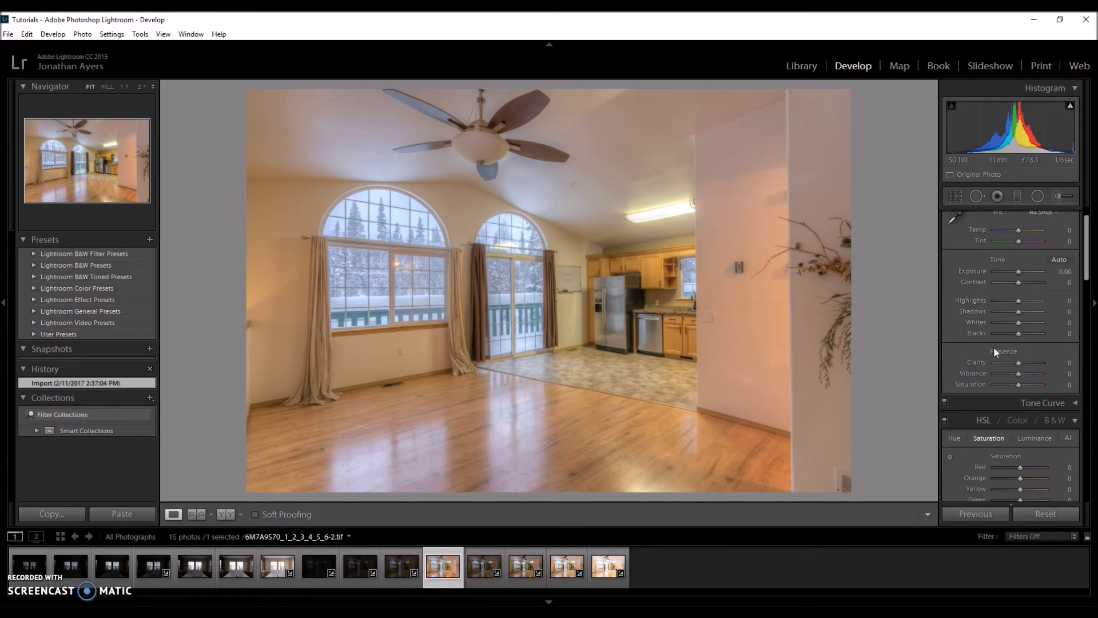
left_click_drag(1019, 335, 1028, 360)
mouse_move(1019, 301)
left_mouse_down()
mouse_move(983, 308)
mouse_move(1002, 303)
left_mouse_up()
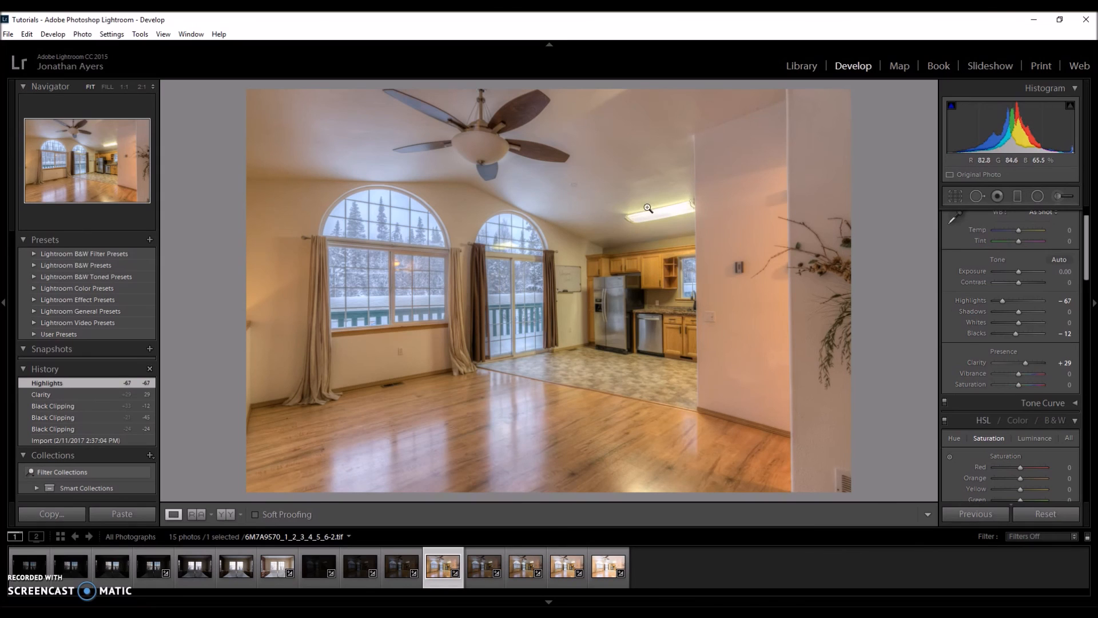
scroll(1086, 261, "down", 3)
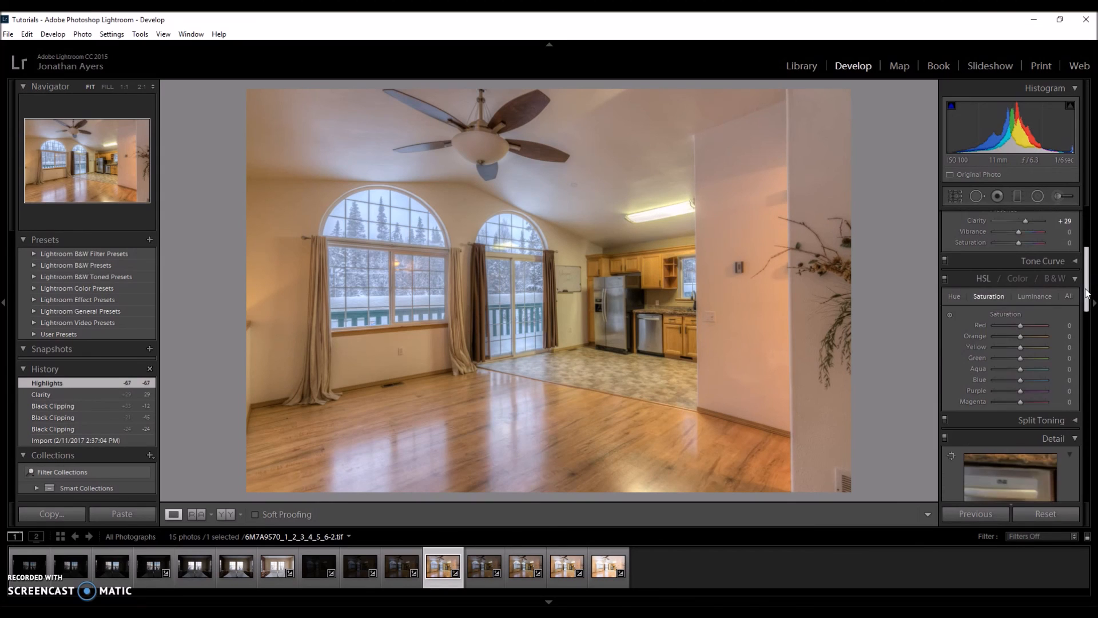
left_click_drag(1018, 351, 1008, 353)
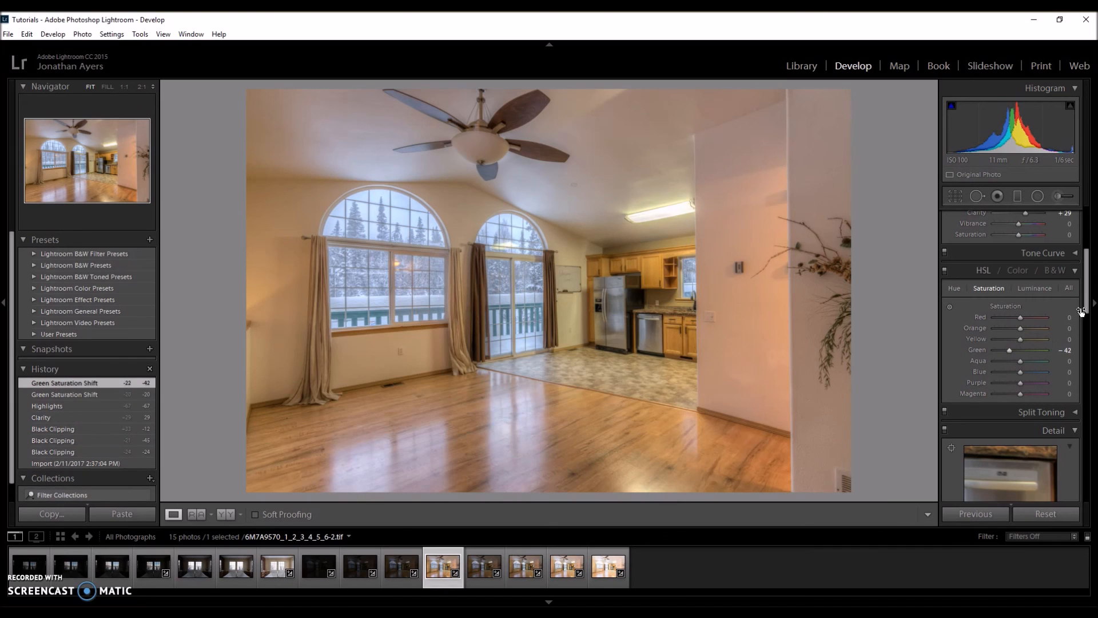
- Try a slight Shadows adjustment on the merged interior and reset it to 0
scroll(1088, 286, "up", 3)
mouse_move(1089, 286)
left_mouse_down()
mouse_move(1089, 307)
mouse_move(1088, 285)
left_mouse_up()
left_click_drag(1019, 304, 1024, 306)
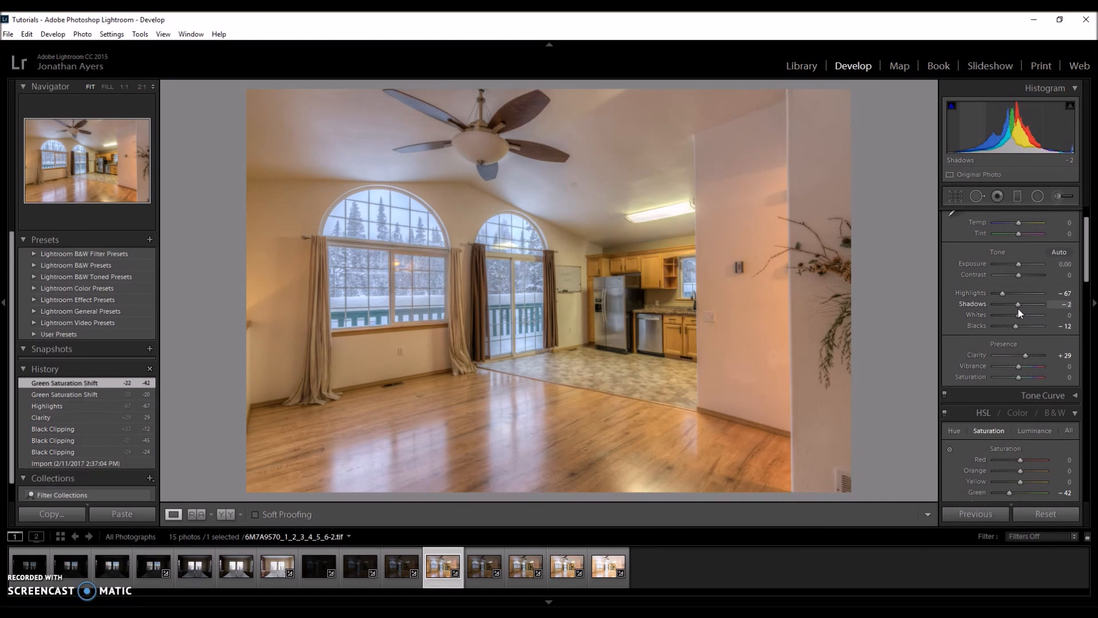
double_click(1024, 305)
- Lower the merged interior's Blue saturation to -40 to reduce the blue cast
left_click_drag(1082, 276, 1087, 317)
left_click_drag(1021, 318, 1018, 325)
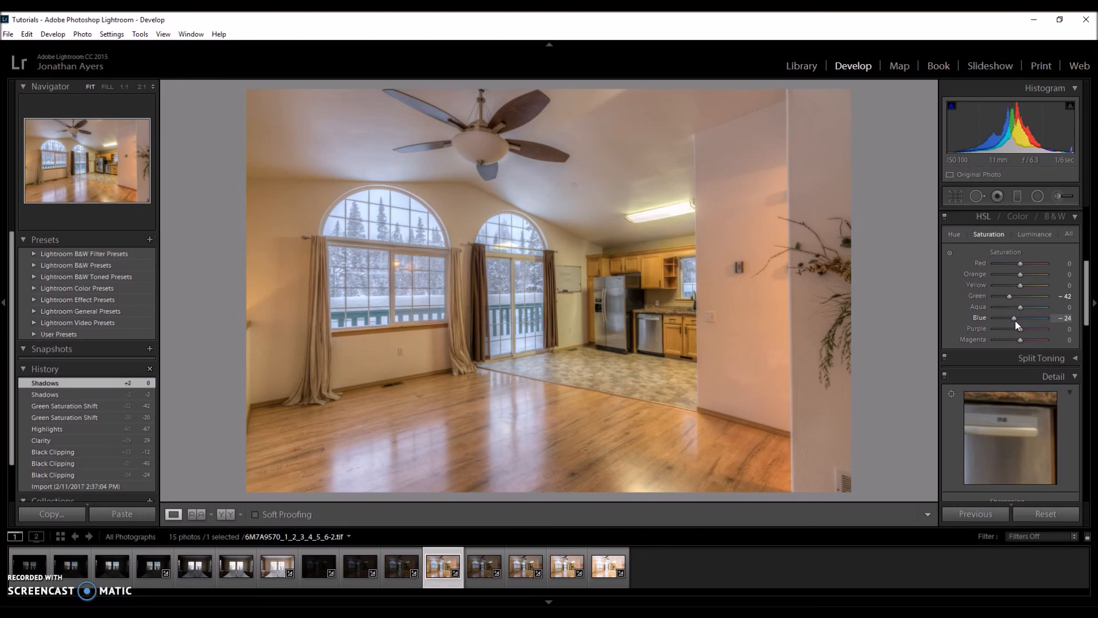
mouse_move(1015, 322)
left_mouse_down()
mouse_move(958, 321)
mouse_move(1001, 320)
left_mouse_up()
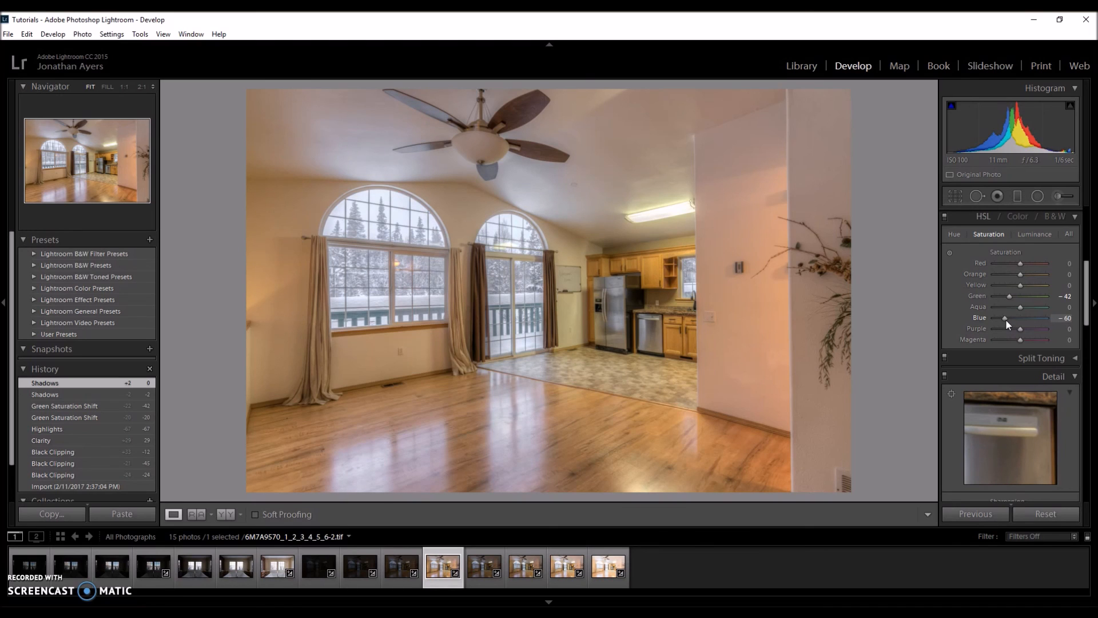
left_click_drag(1011, 318, 1010, 319)
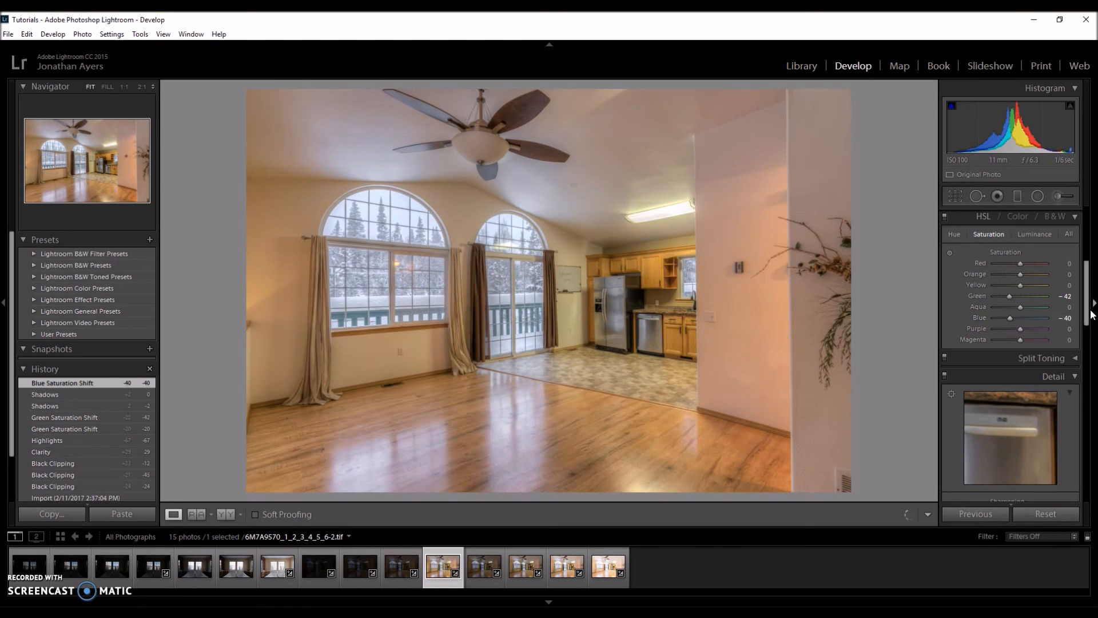
- Set Luminance noise reduction to 15 on the merged interior
left_click_drag(1087, 323, 1088, 376)
left_click(1001, 316)
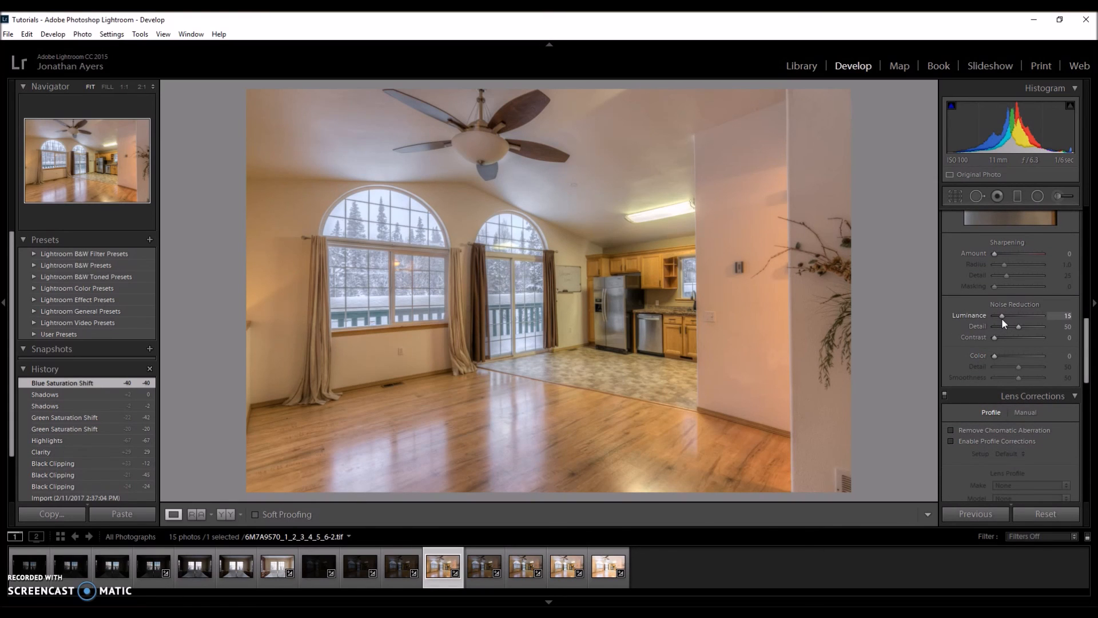
left_click_drag(1088, 352, 1087, 241)
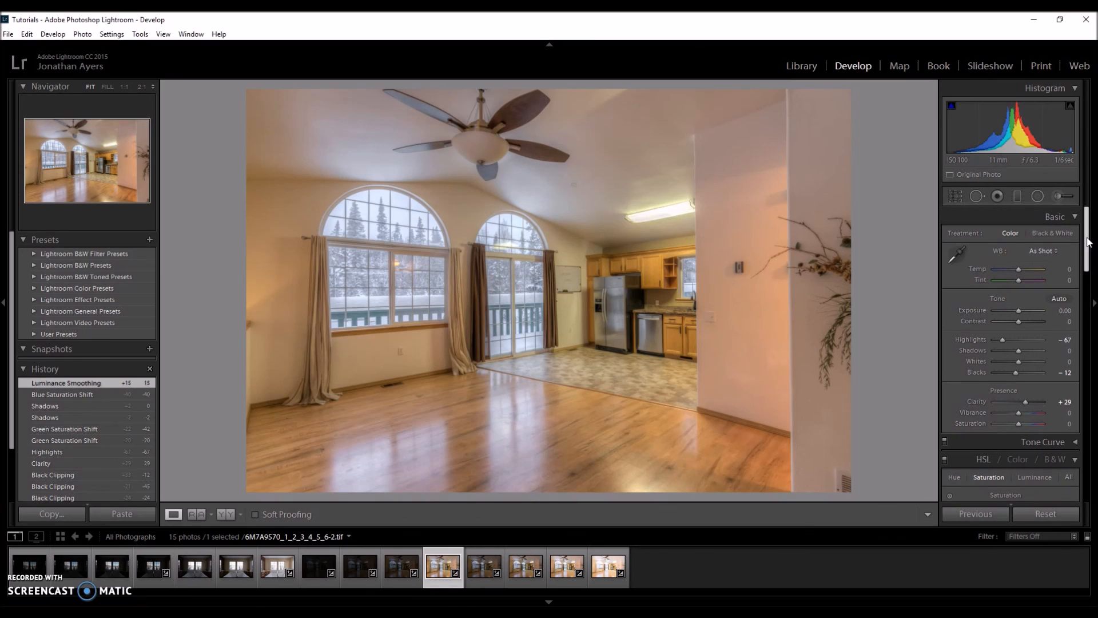